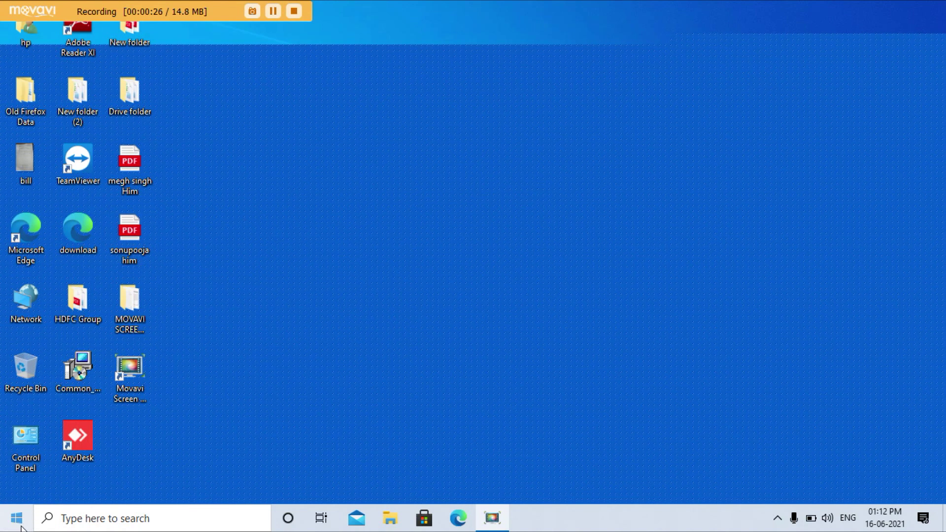
Step: Review the 14 installed programs in Control Panel's Programs and Features, then close the list
double_click(35, 431)
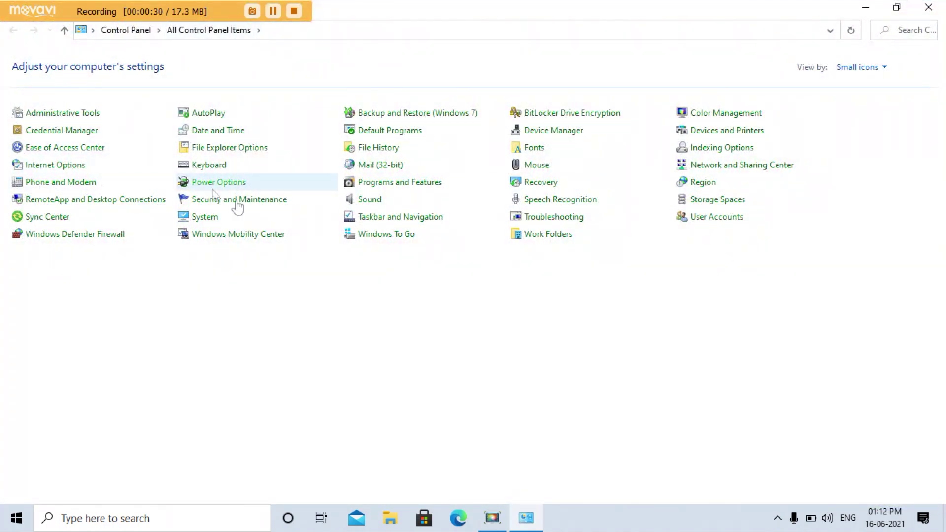
left_click(385, 187)
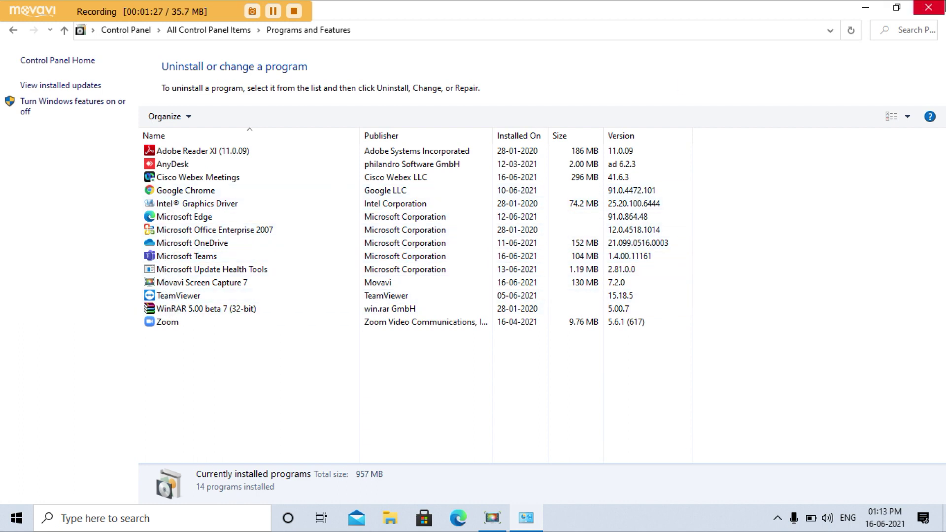
left_click(931, 8)
Step: Refresh the desktop several times in a row
right_click(290, 170)
left_click(320, 210)
right_click(269, 165)
left_click(290, 207)
right_click(281, 163)
left_click(320, 207)
right_click(272, 149)
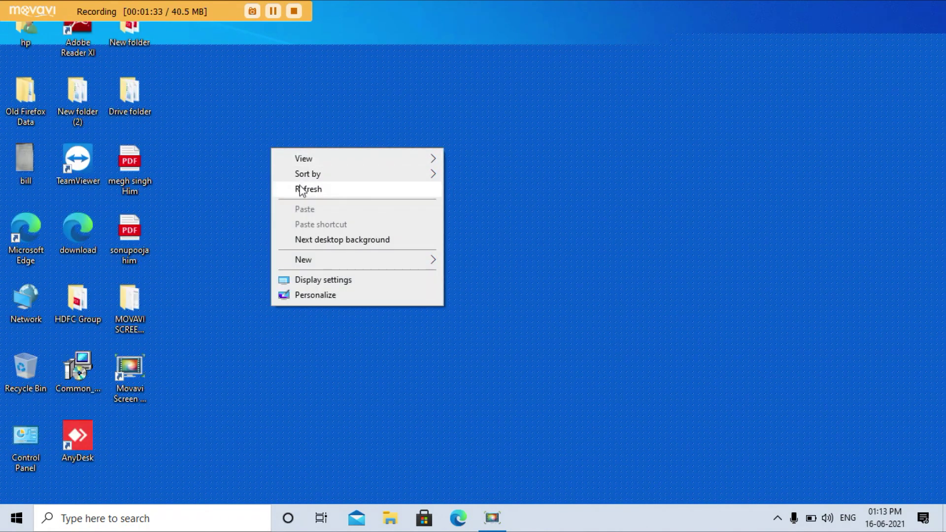
left_click(306, 191)
right_click(260, 148)
left_click(297, 191)
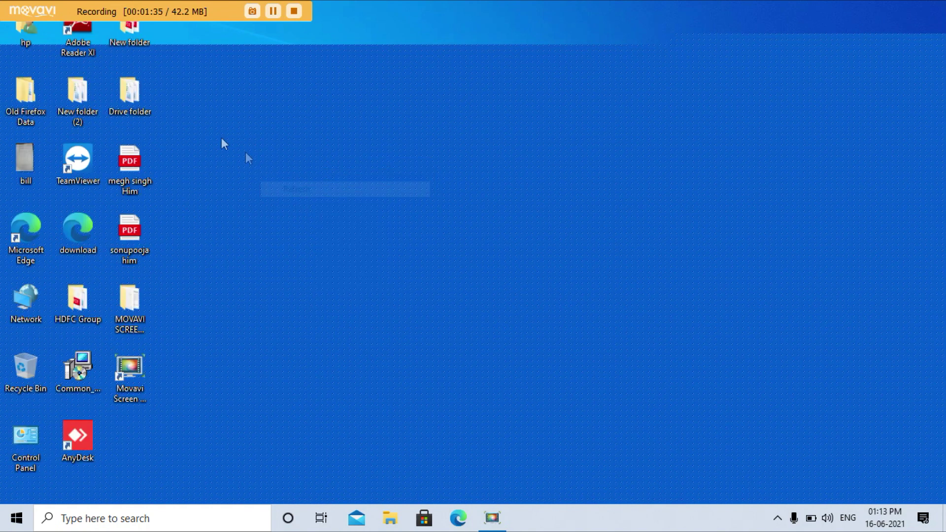
Step: Delete the MORPHORDLOG and MorphoRdServiceL0Soft folders from Local Disk (C:)
double_click(23, 37)
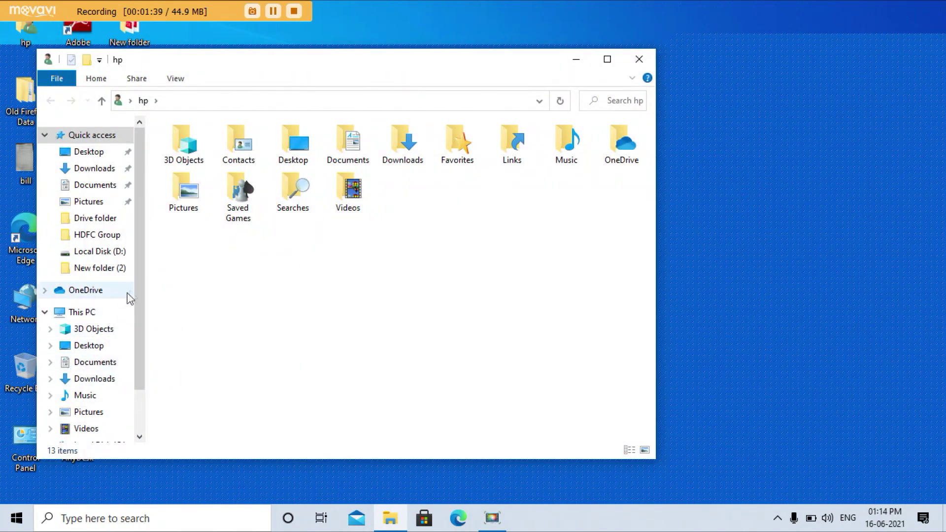
scroll(131, 306, "down", 3)
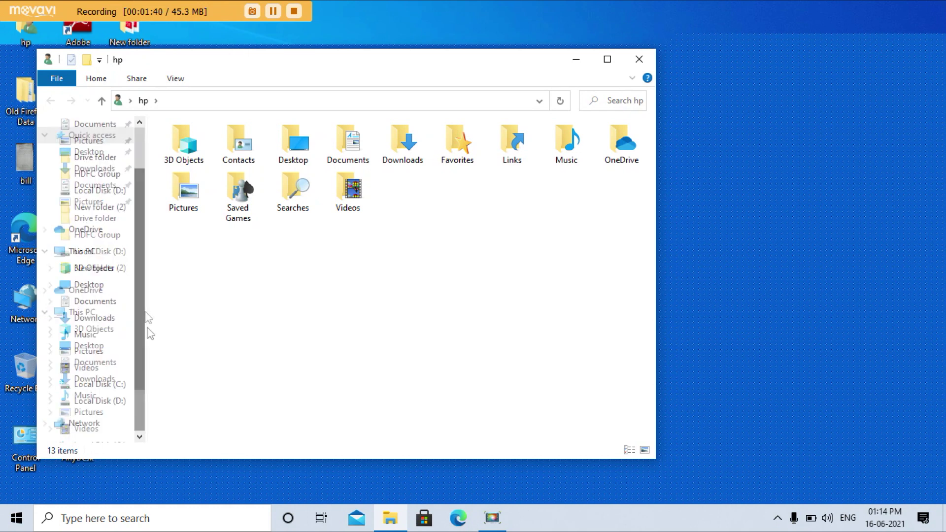
left_click(97, 386)
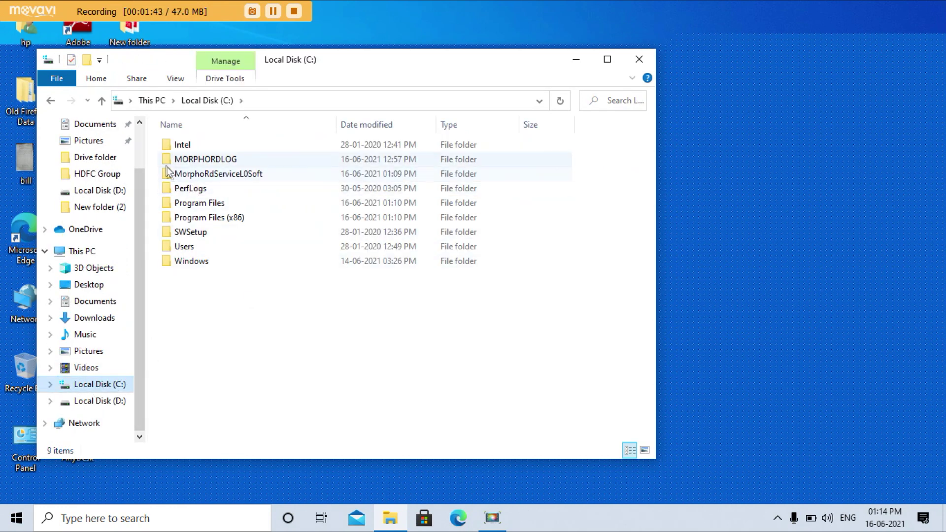
left_click_drag(157, 158, 187, 179)
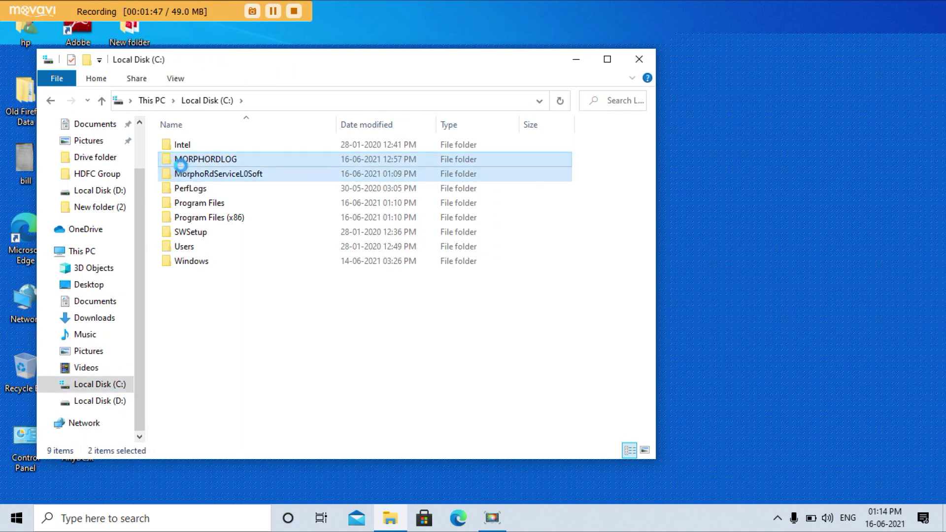
right_click(173, 159)
left_click(212, 383)
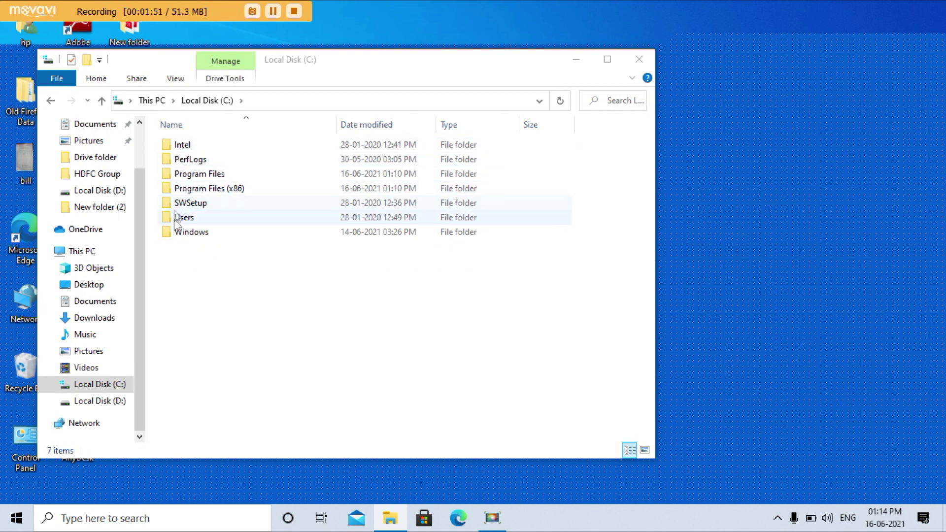
Step: Close the Local Disk (C:) window and refresh the desktop
left_click(640, 59)
right_click(399, 114)
left_click(433, 158)
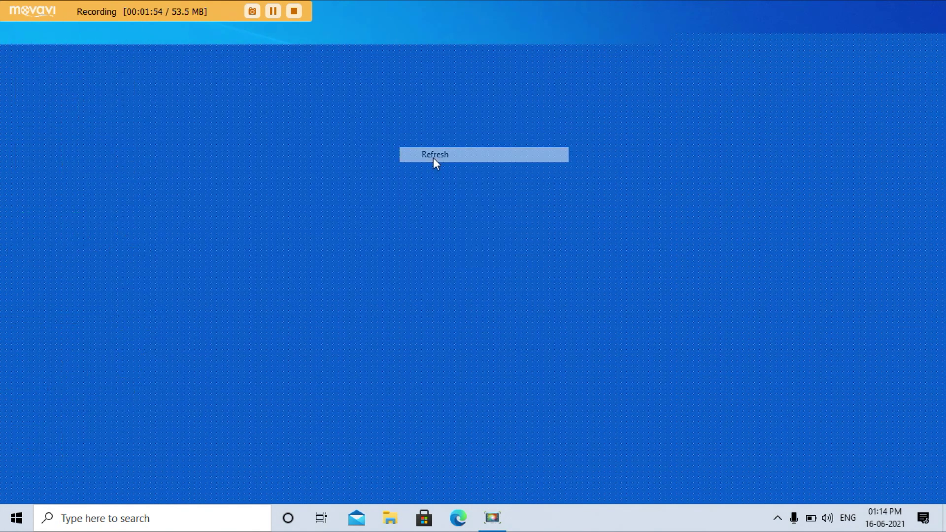
right_click(397, 143)
Step: Refresh the desktop a few more times, then bring up the taskbar search box
left_click(428, 185)
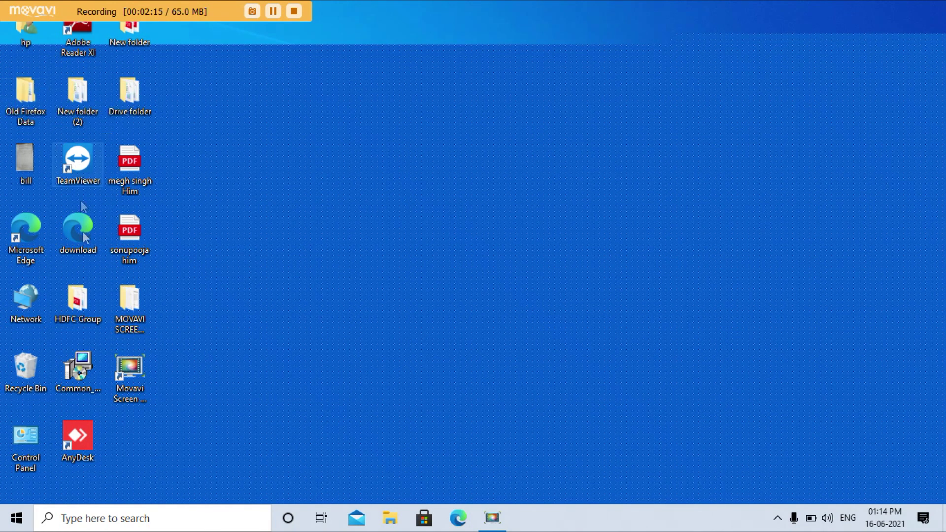
right_click(222, 250)
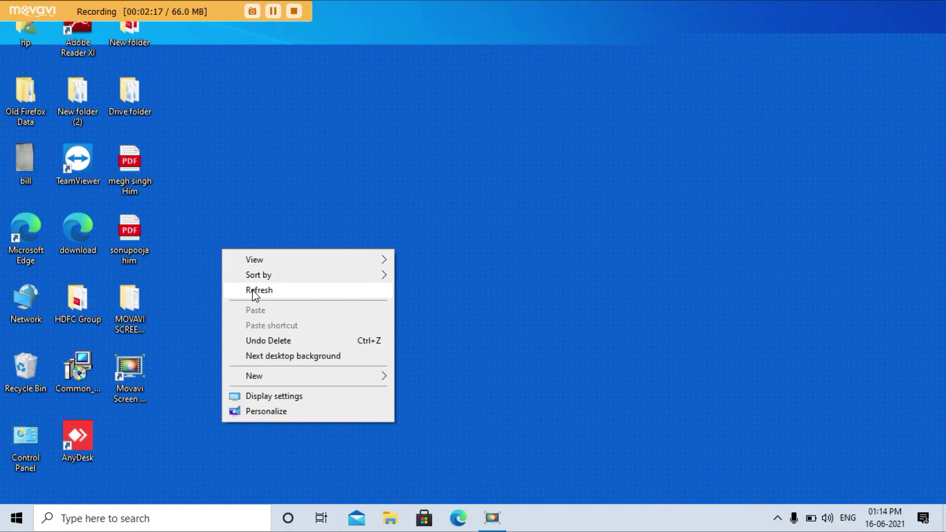
left_click(252, 289)
right_click(228, 213)
left_click(271, 255)
left_click(67, 523)
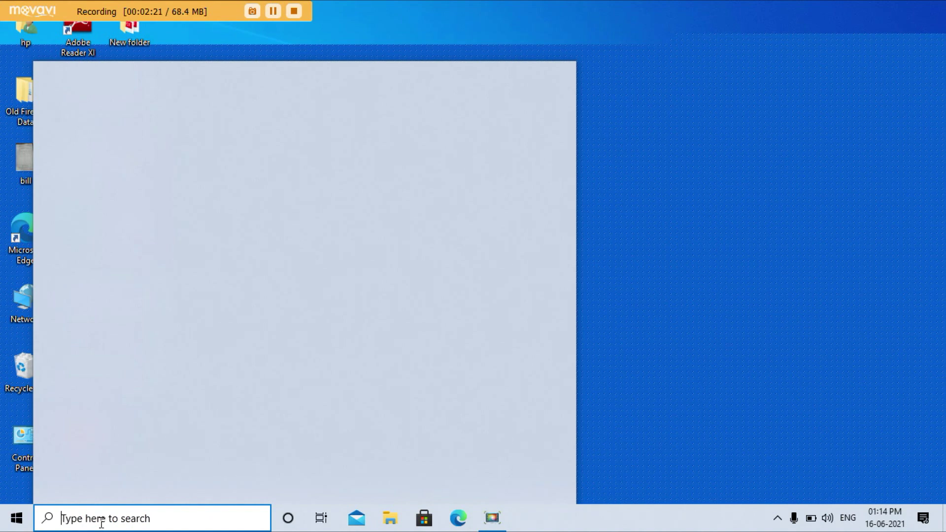
Step: Open the %temp% folder through the Run dialog
type("run")
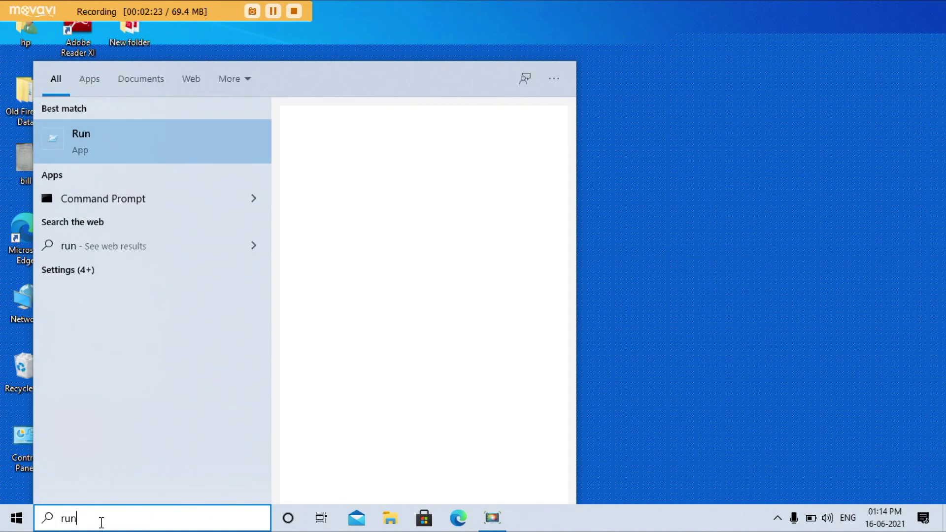
key("Return")
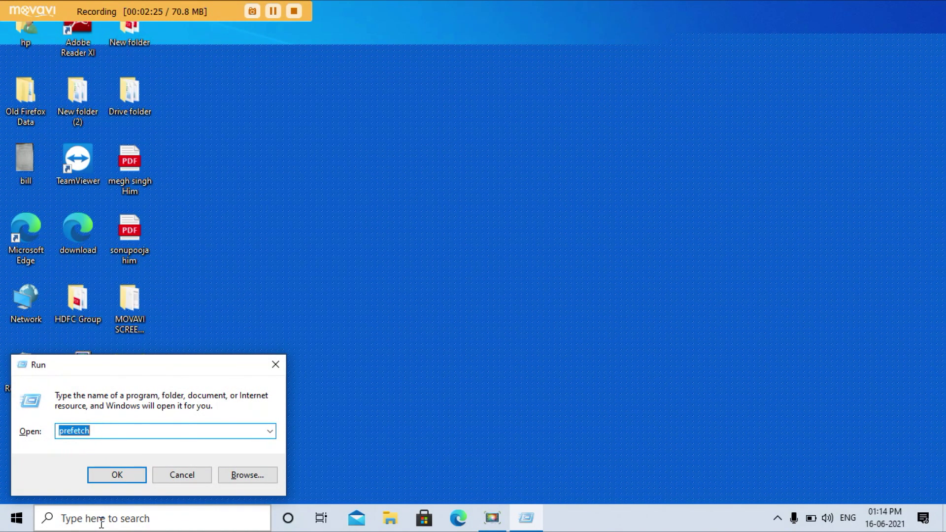
type("%te")
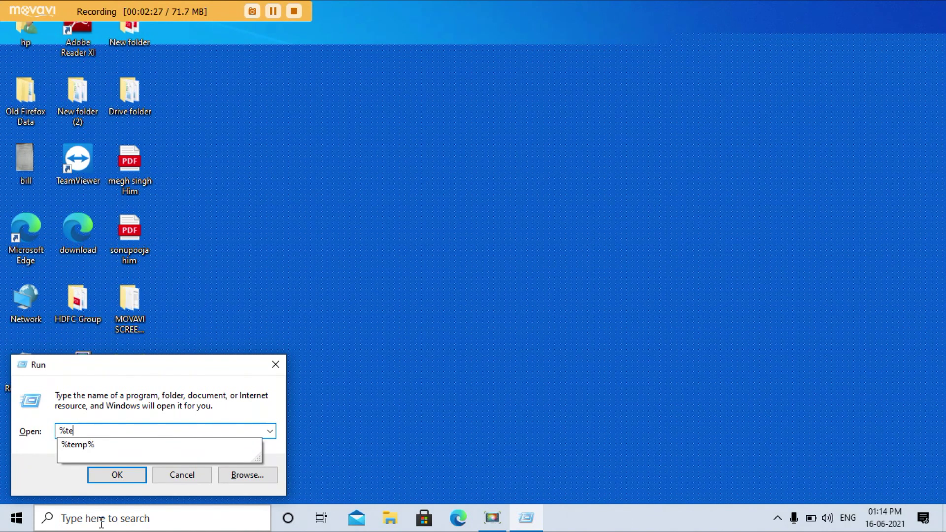
type("mp%")
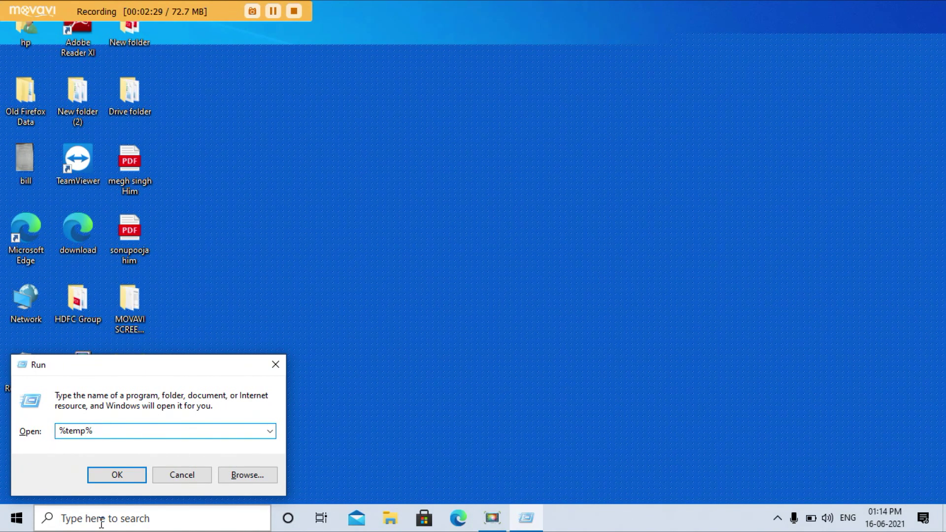
key("Return")
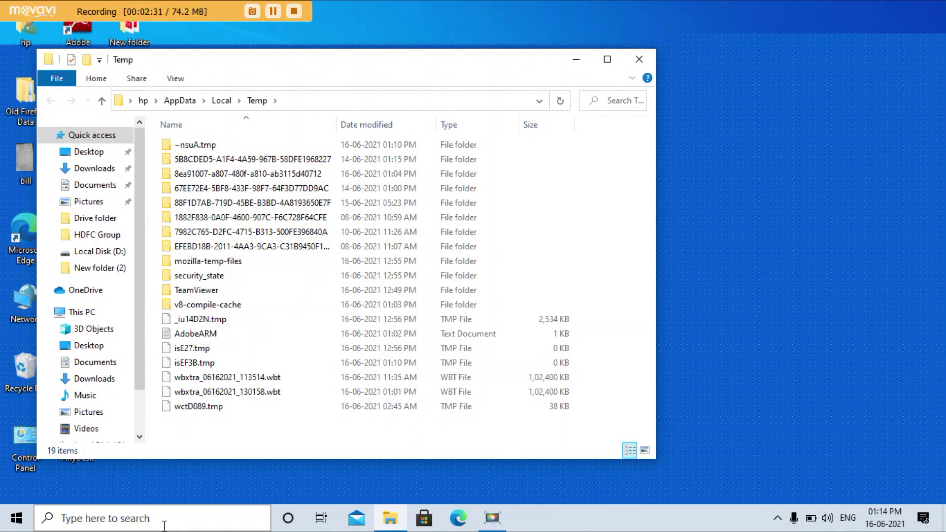
Step: Delete all 384 temp items, skipping files in use, and close the window
key("ctrl+a")
key("Delete")
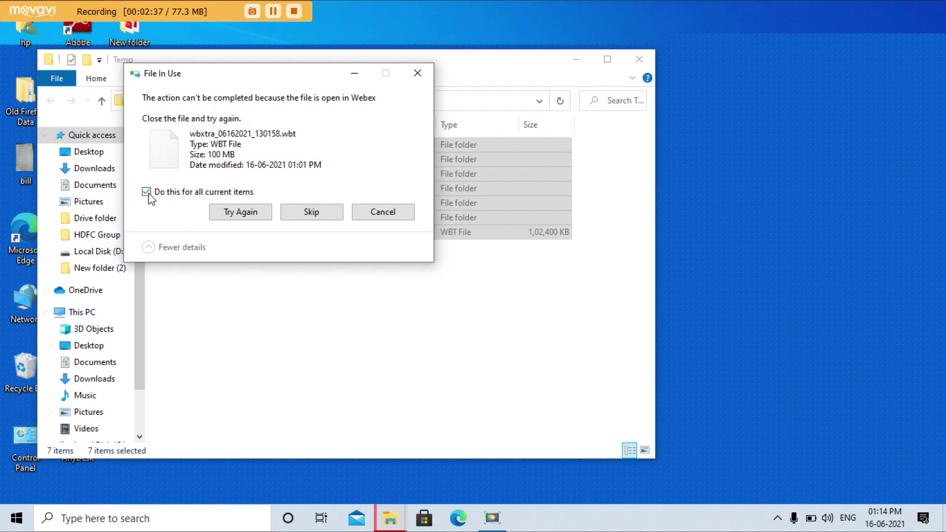
left_click(303, 213)
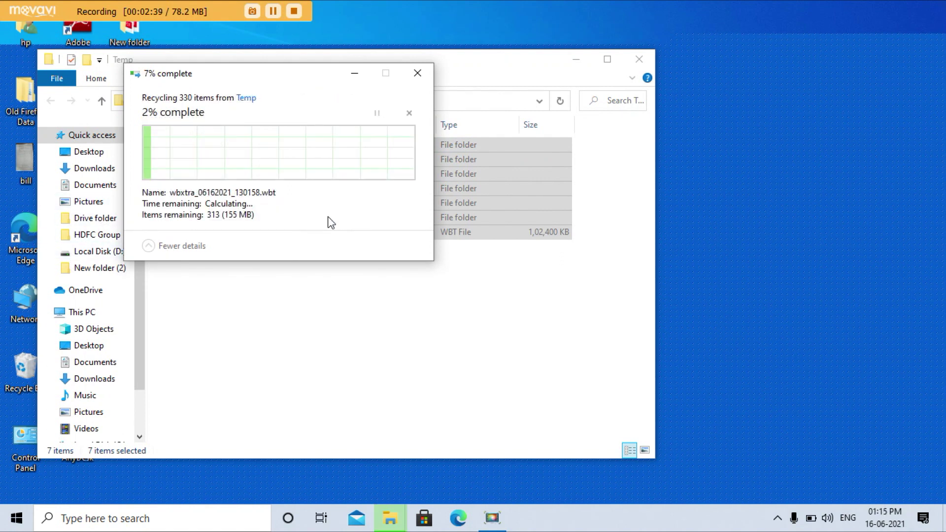
left_click(639, 59)
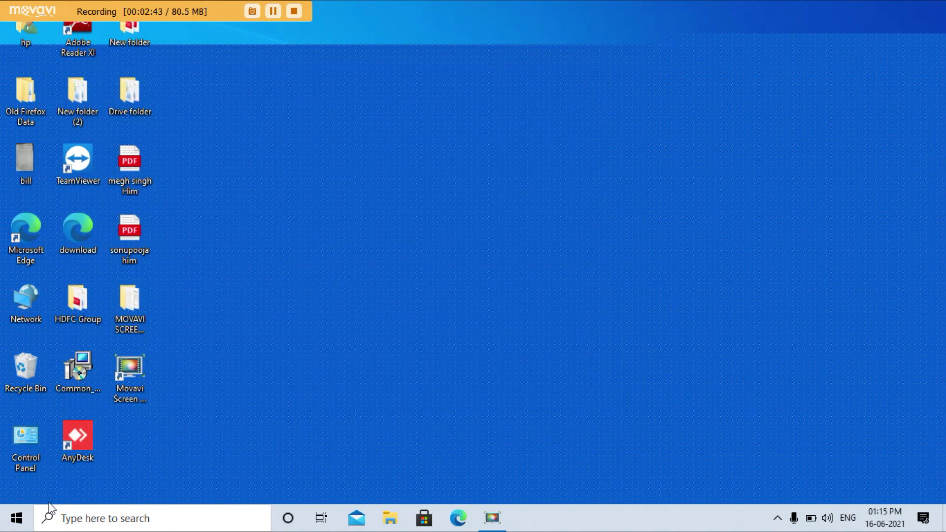
Step: Open 'recent' through Run, delete all five shortcuts, and close the window
left_click(49, 520)
type("run")
key("Return")
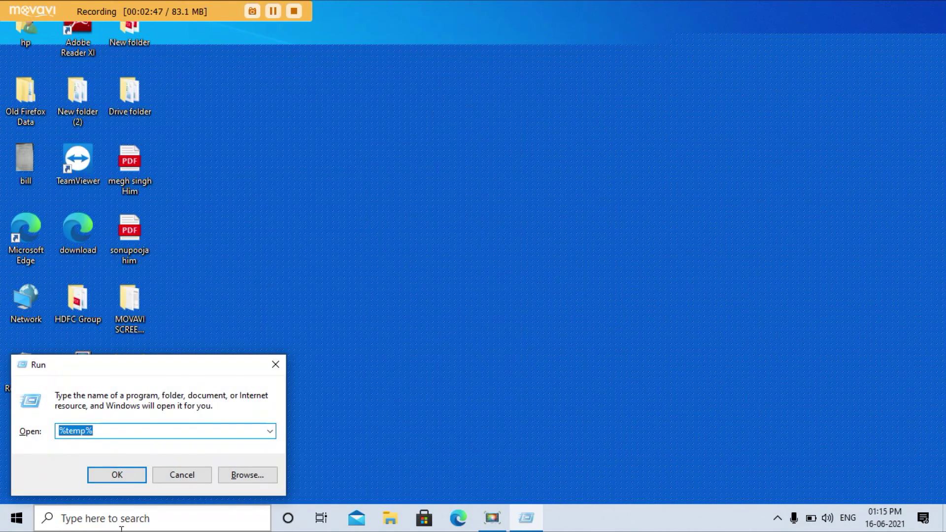
type("r")
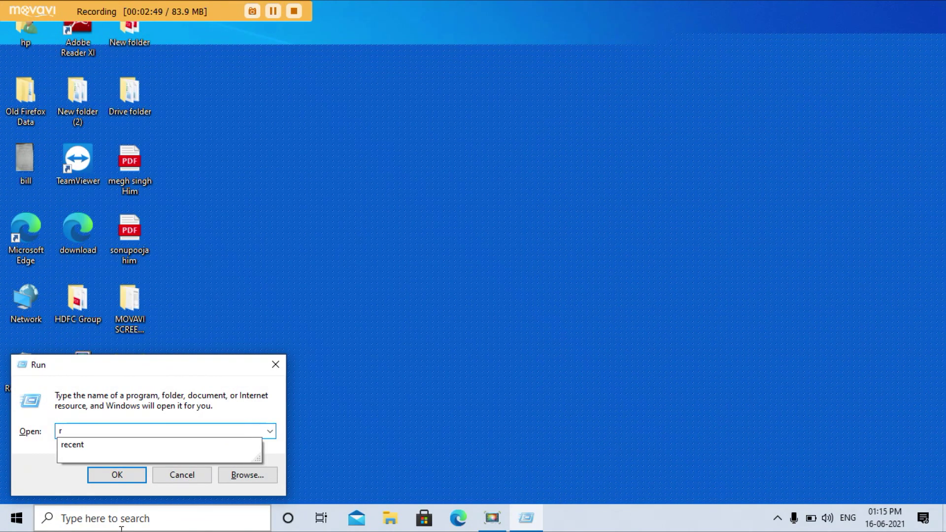
type("ecent")
key("Return")
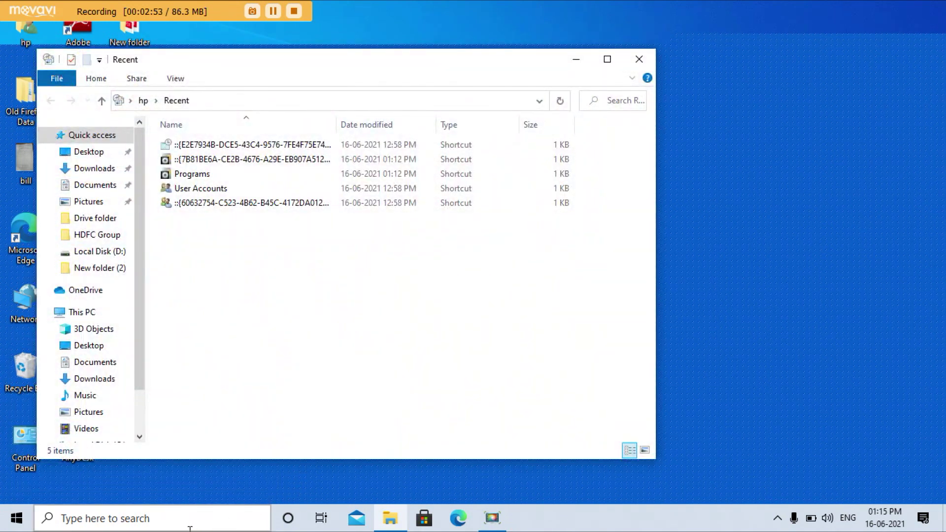
key("ctrl+a")
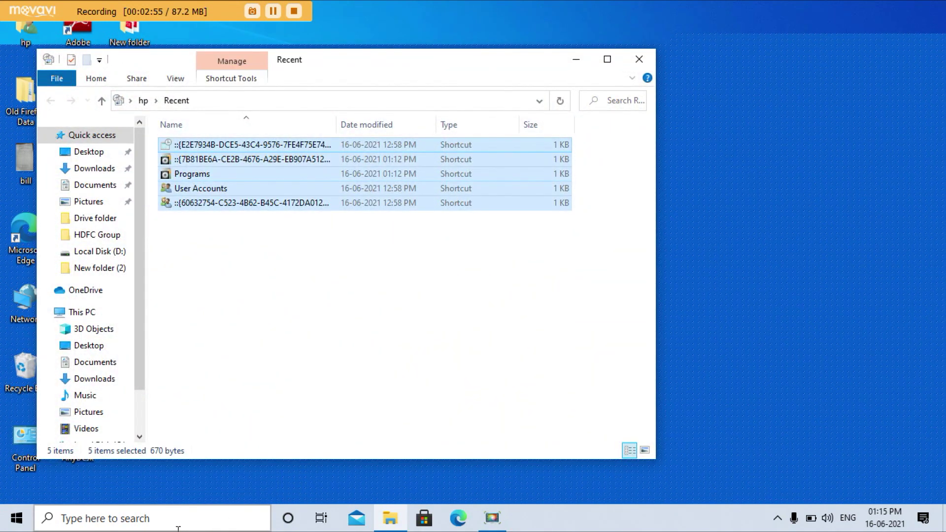
key("Delete")
left_click(640, 58)
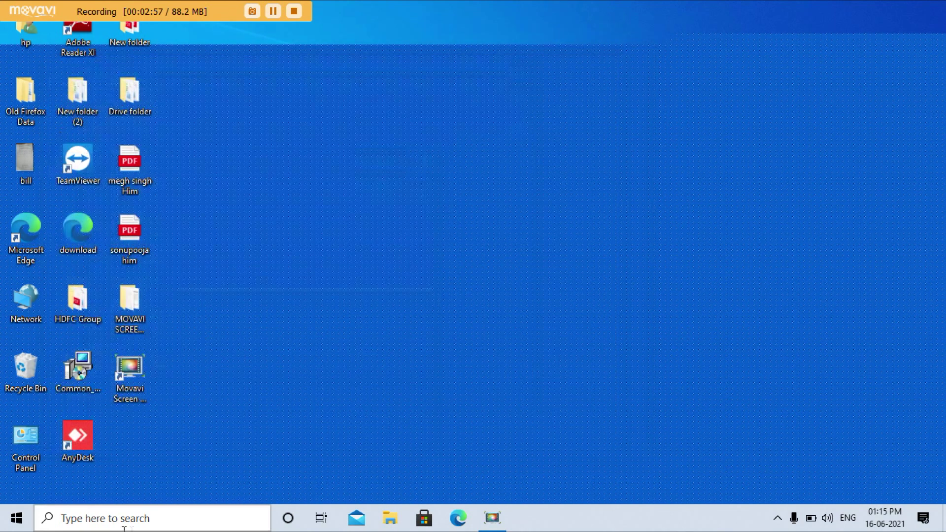
Step: Open the Prefetch folder by entering 'prefetch' in Run and grant access
left_click(89, 515)
type("run")
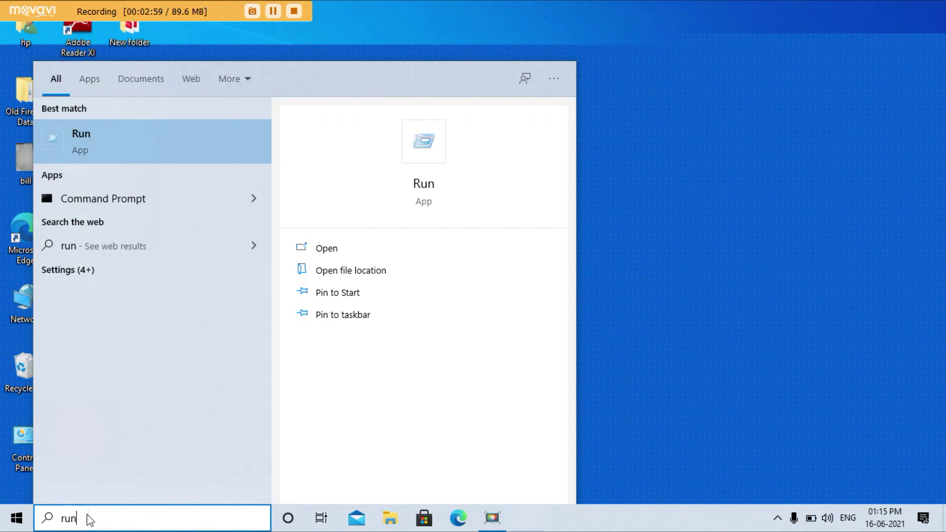
key("Return")
type("prefetch")
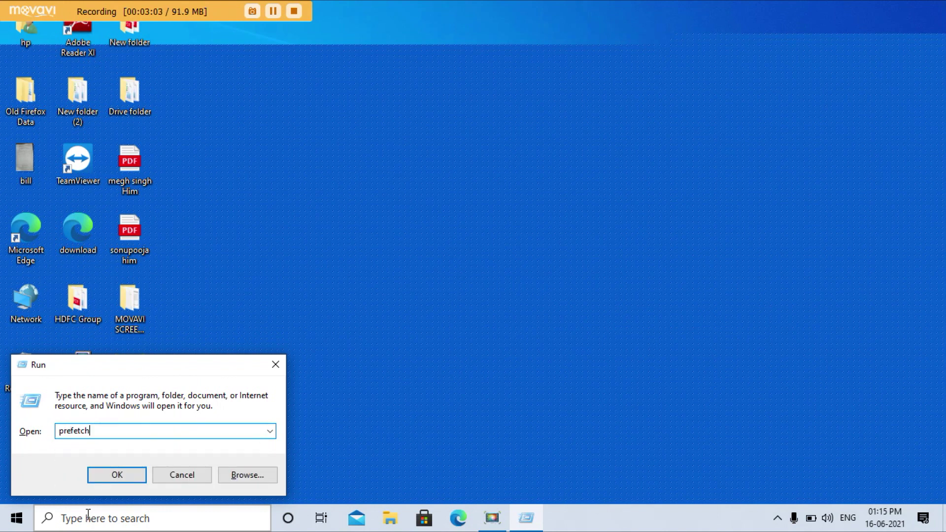
key("Return")
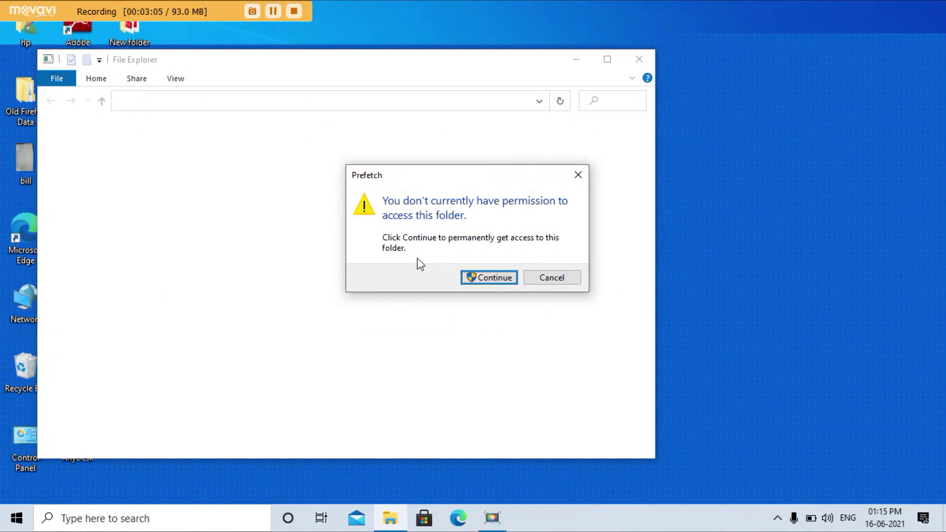
key("Return")
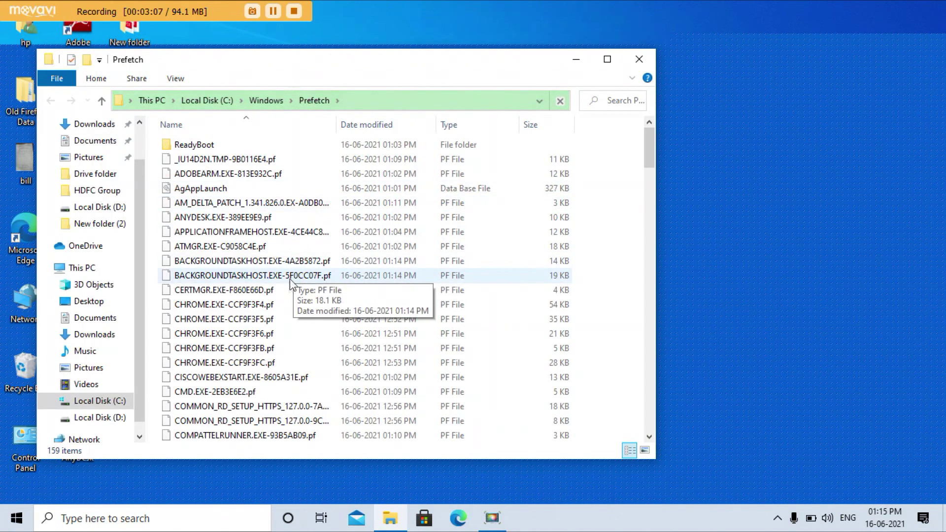
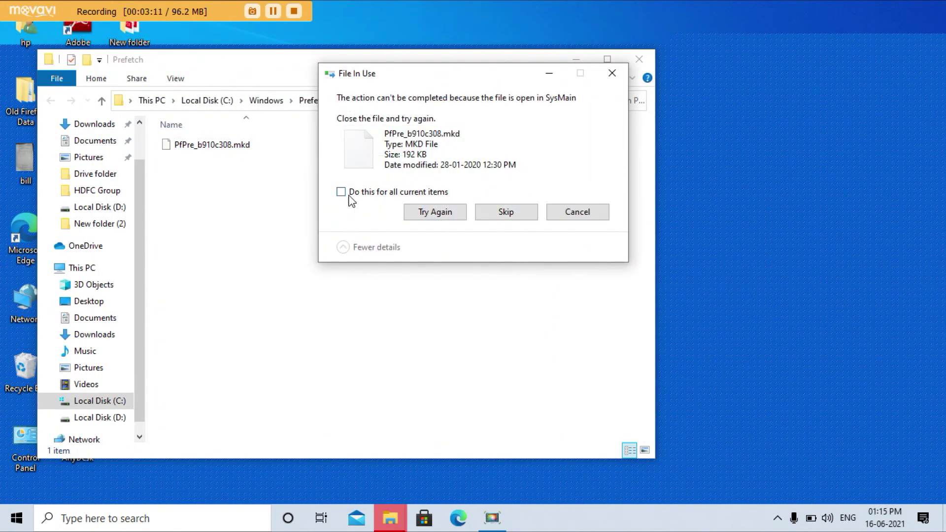
Step: Skip every in-use Prefetch file so the remaining files finish deleting
left_click(348, 195)
left_click(504, 213)
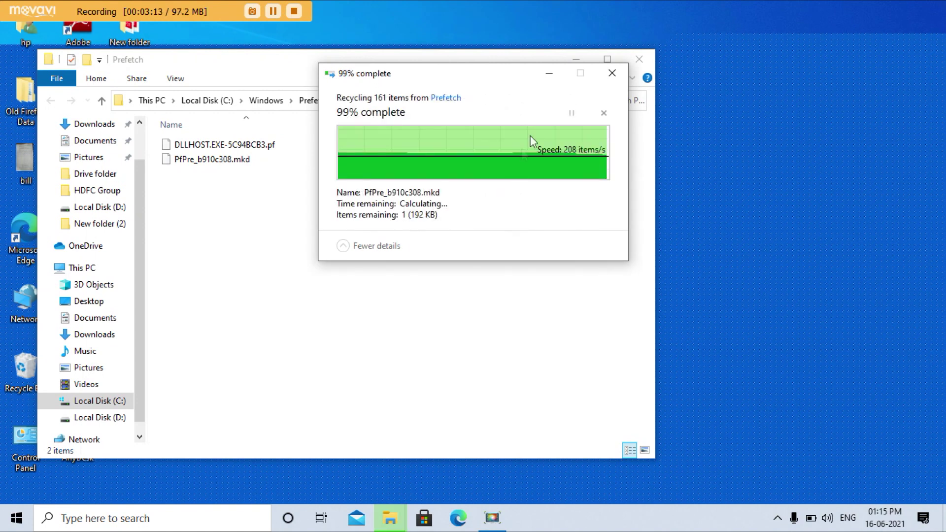
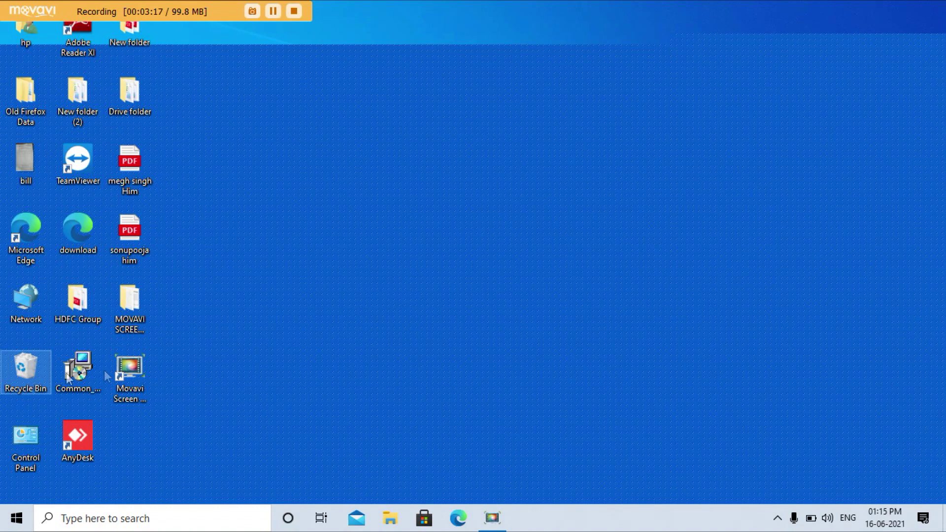
Step: Empty the Recycle Bin permanently, then open it to confirm it holds nothing
right_click(16, 381)
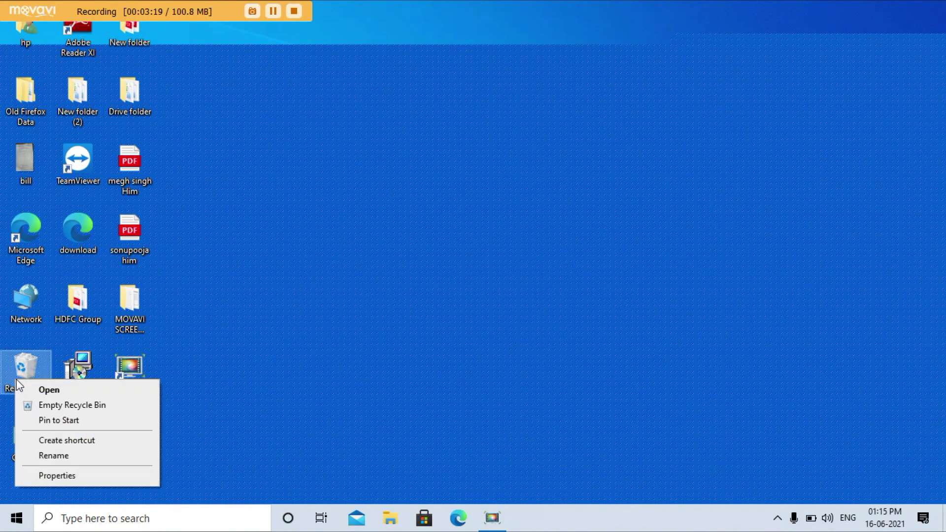
left_click(50, 406)
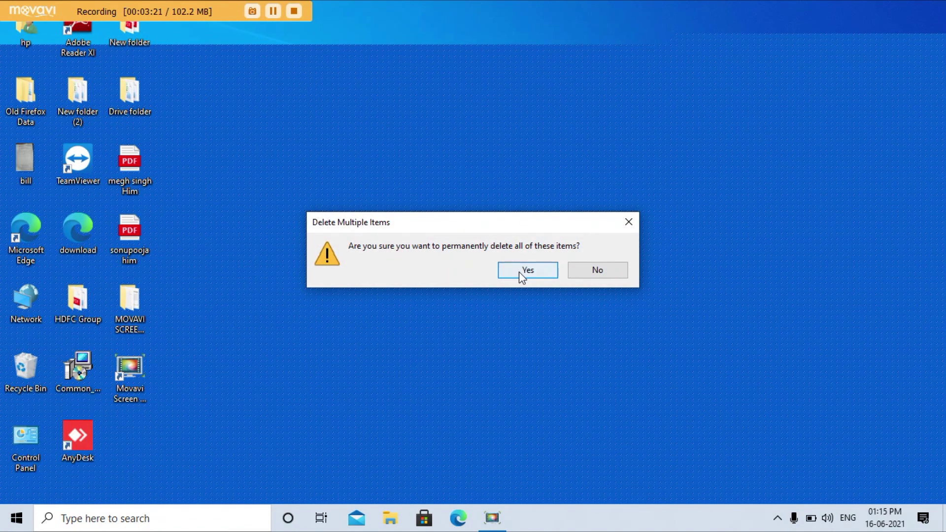
left_click(521, 271)
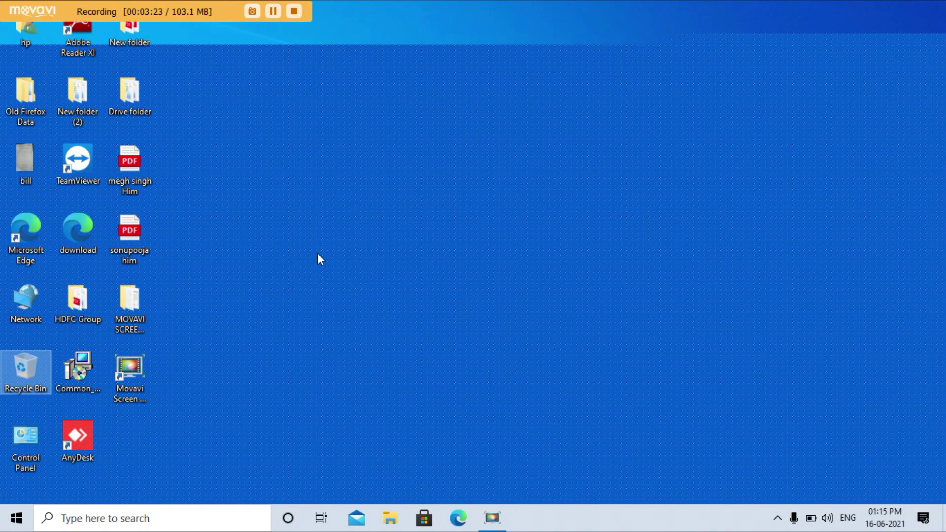
double_click(14, 380)
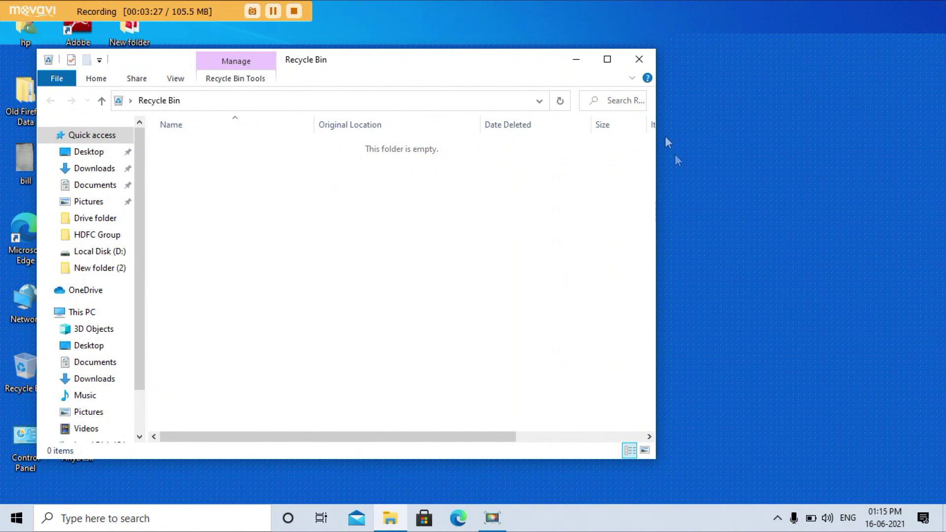
left_click(640, 59)
Step: Refresh the desktop five times and expand the hidden notification-area icons
right_click(399, 191)
left_click(428, 230)
right_click(381, 209)
left_click(423, 249)
right_click(350, 189)
left_click(383, 228)
right_click(307, 174)
left_click(338, 212)
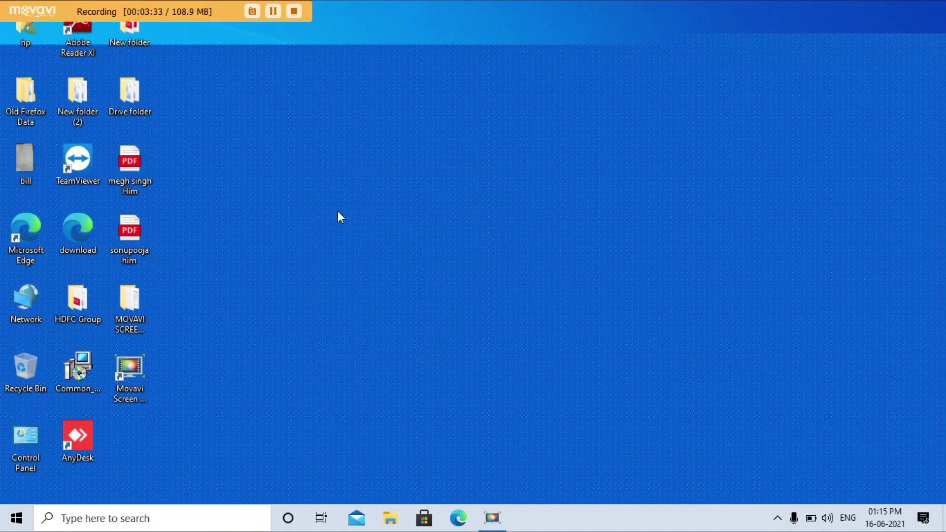
right_click(309, 200)
left_click(336, 241)
left_click(777, 518)
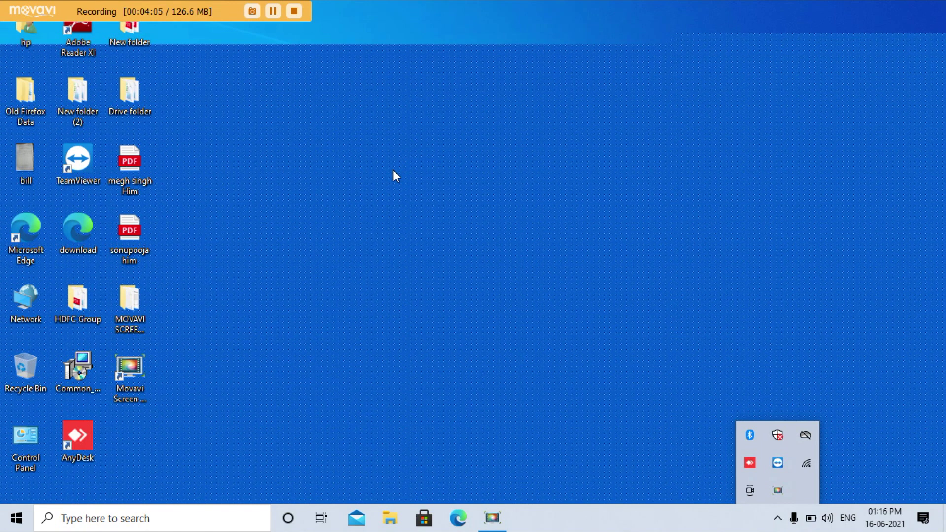
Step: Refresh the desktop three more times
right_click(376, 161)
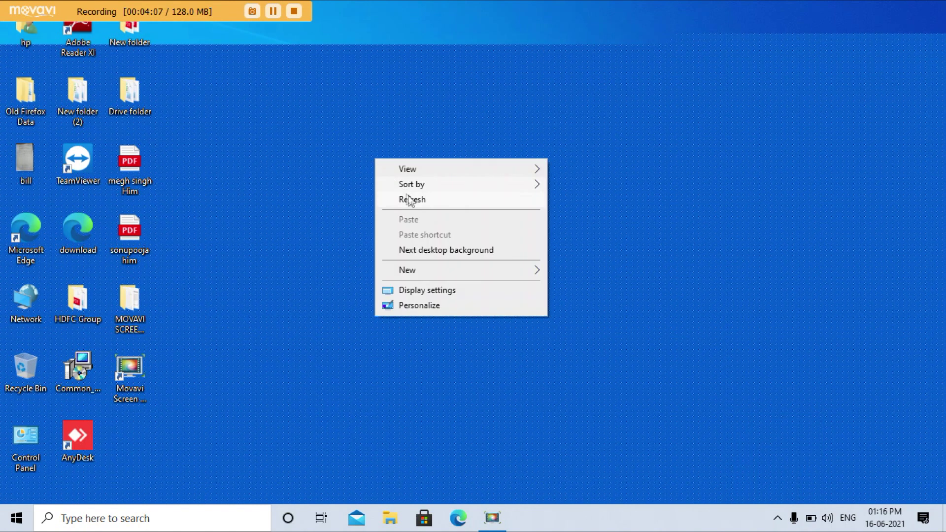
left_click(416, 209)
right_click(379, 169)
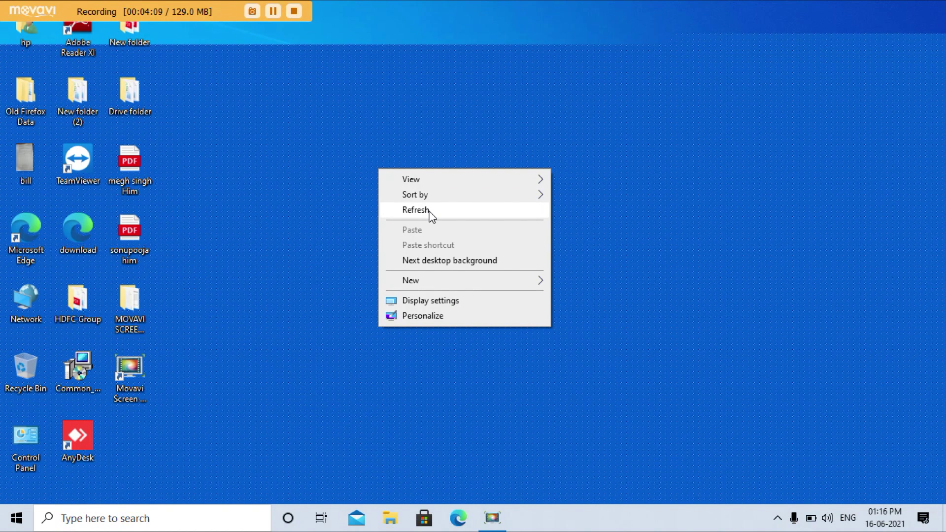
left_click(430, 213)
right_click(389, 156)
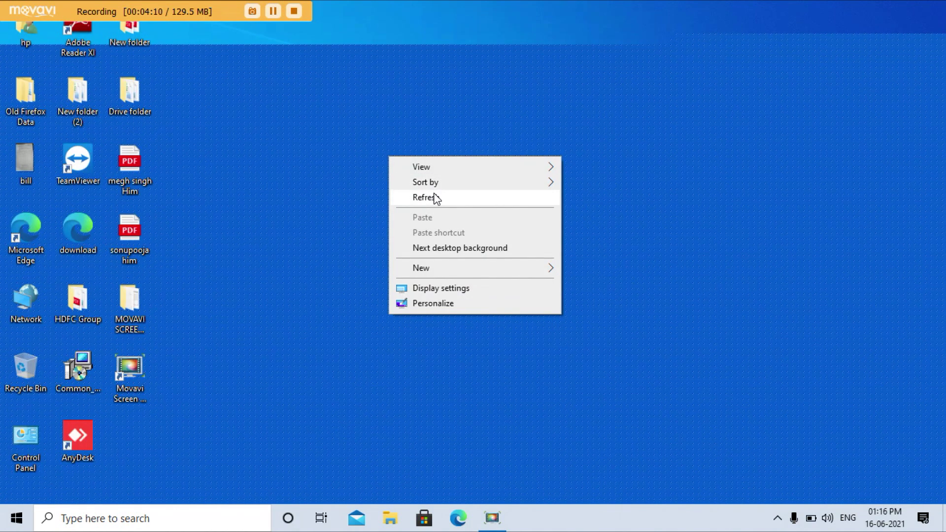
left_click(436, 198)
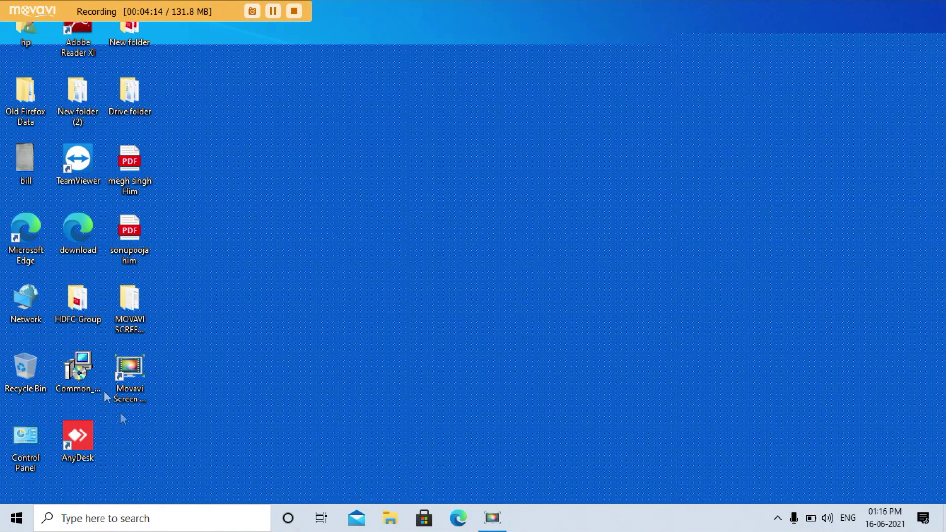
Step: Select the Common_RD_Setup installer to read its Morpho RD Service details, then start a Windows search
left_click(77, 365)
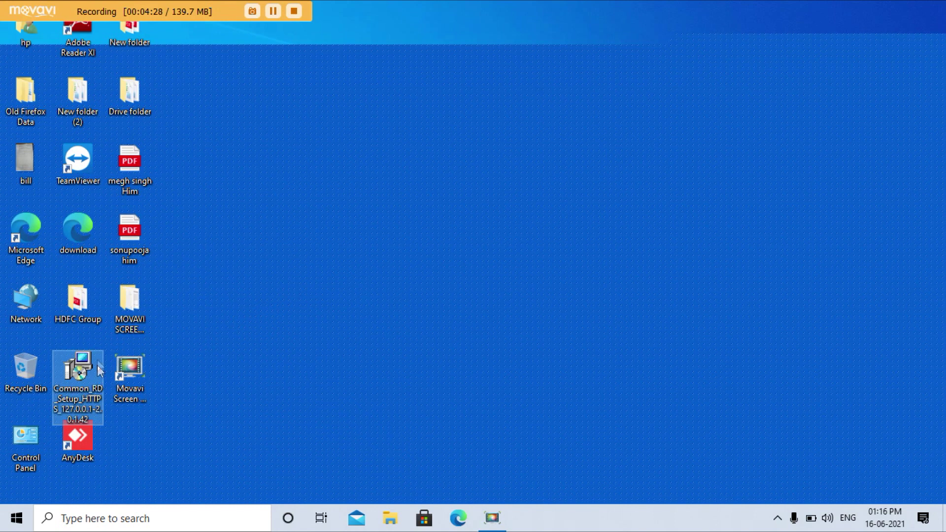
mouse_move(98, 359)
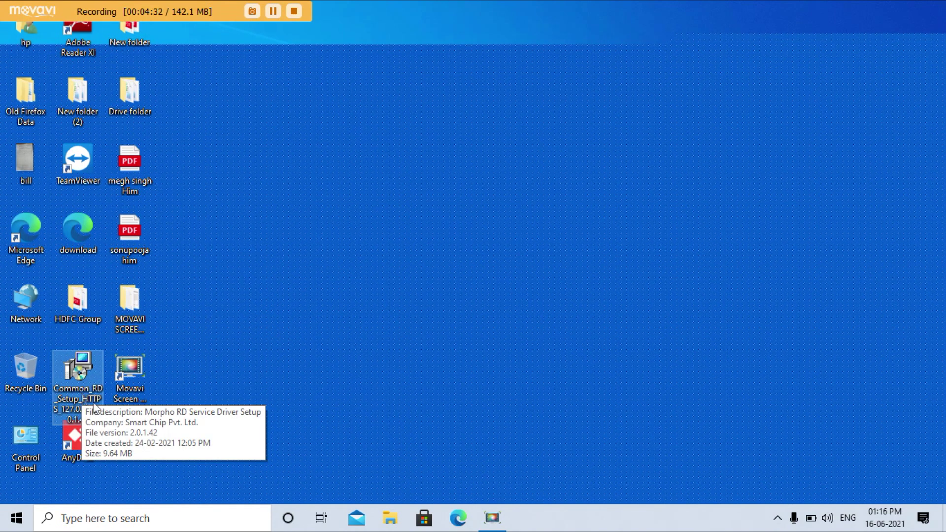
left_click(126, 526)
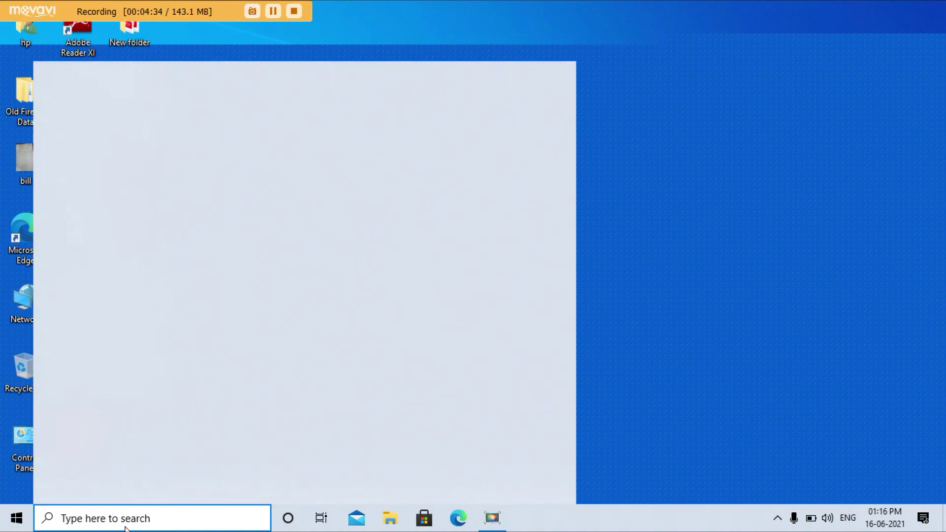
Step: Launch Google Chrome, search 'rd software download', and open the first RD Service driver result
type("goo")
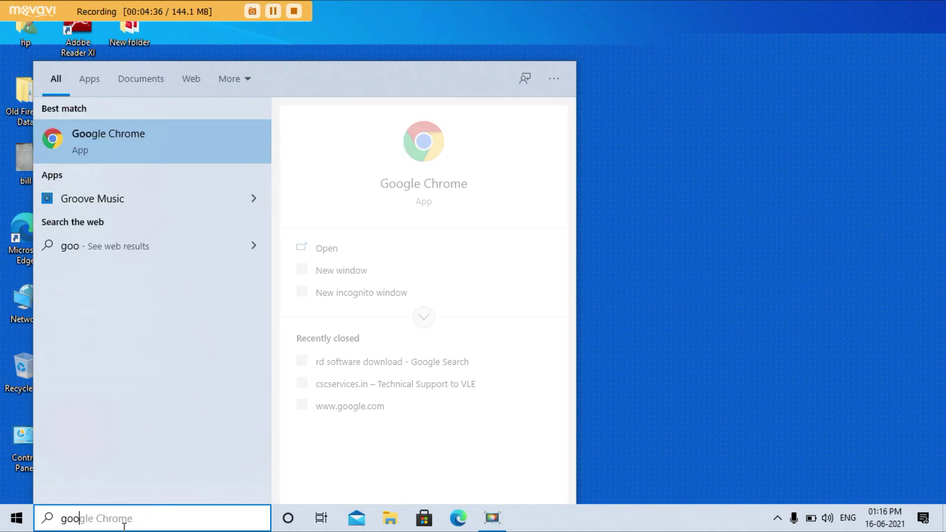
left_click(87, 158)
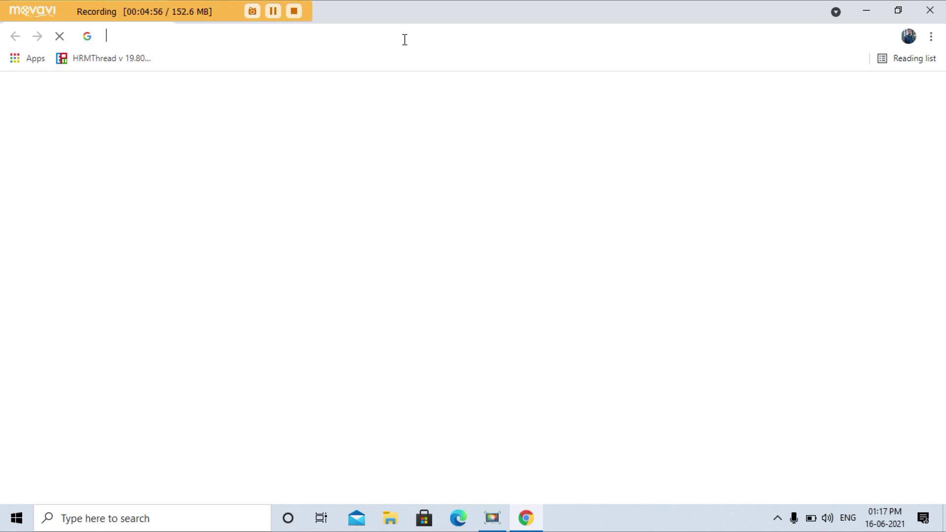
type("mo")
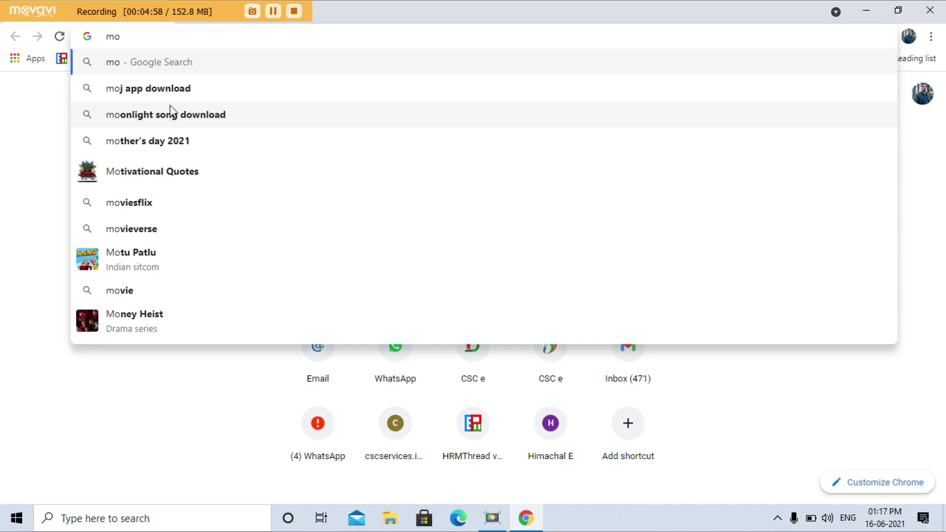
key("BackSpace")
key("BackSpace")
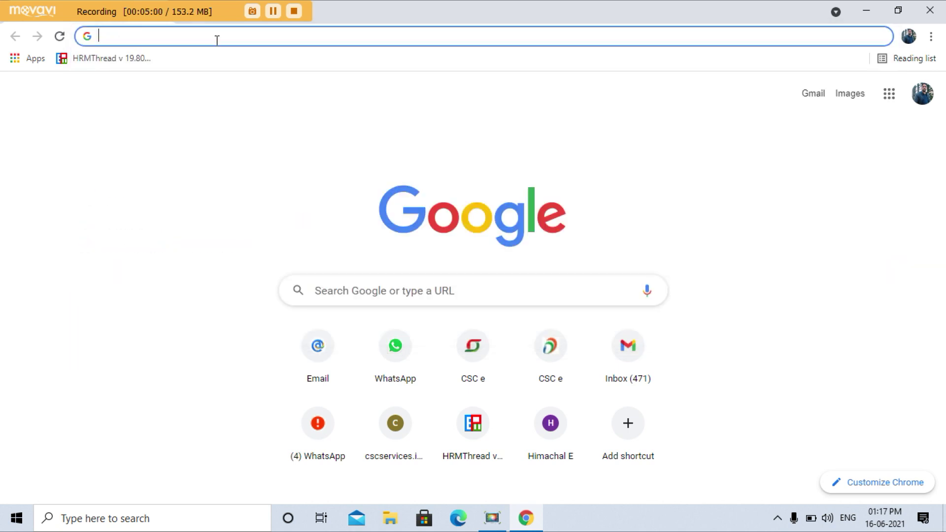
type("rd software download")
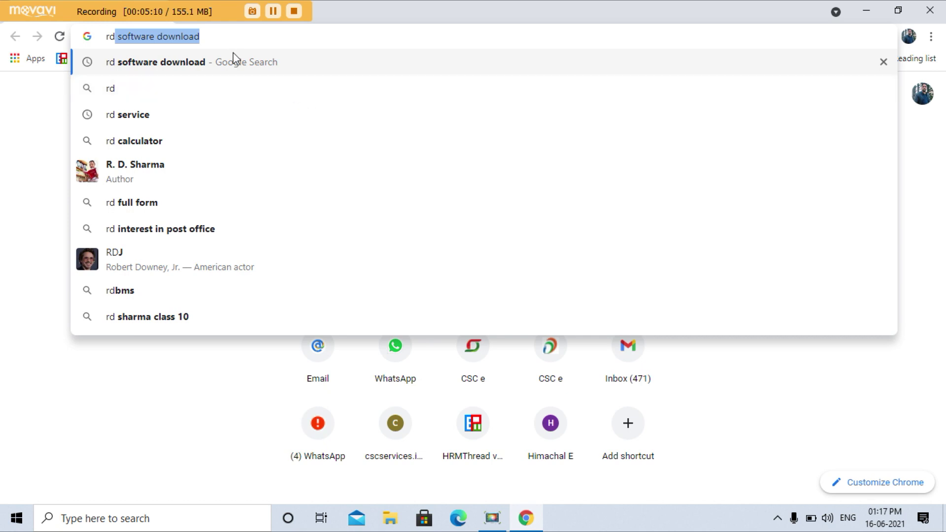
key("Return")
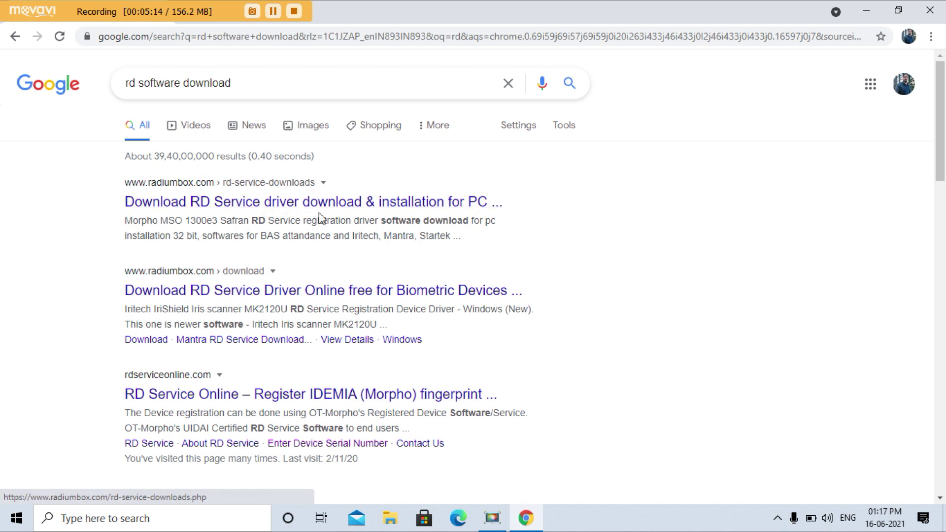
left_click(466, 213)
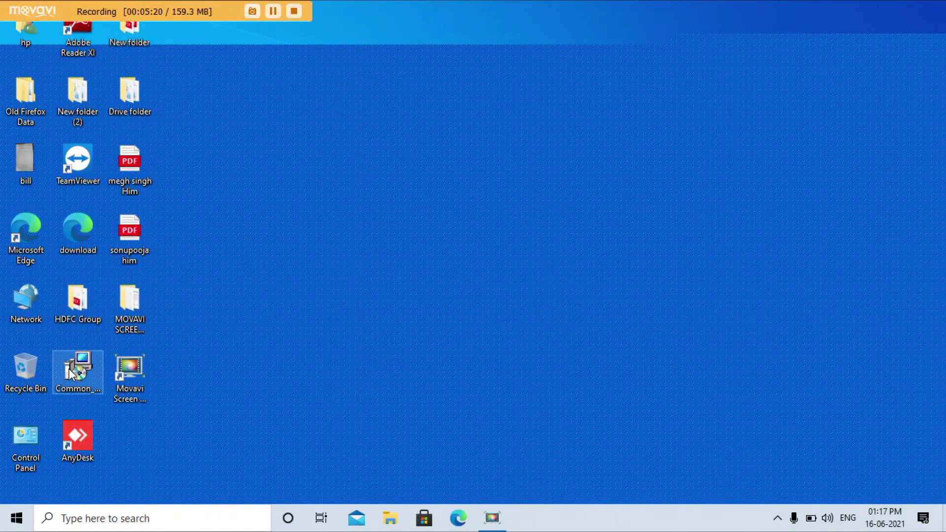
Step: Relaunch Google Chrome from Windows search and search Google for filehippo
left_click(87, 384)
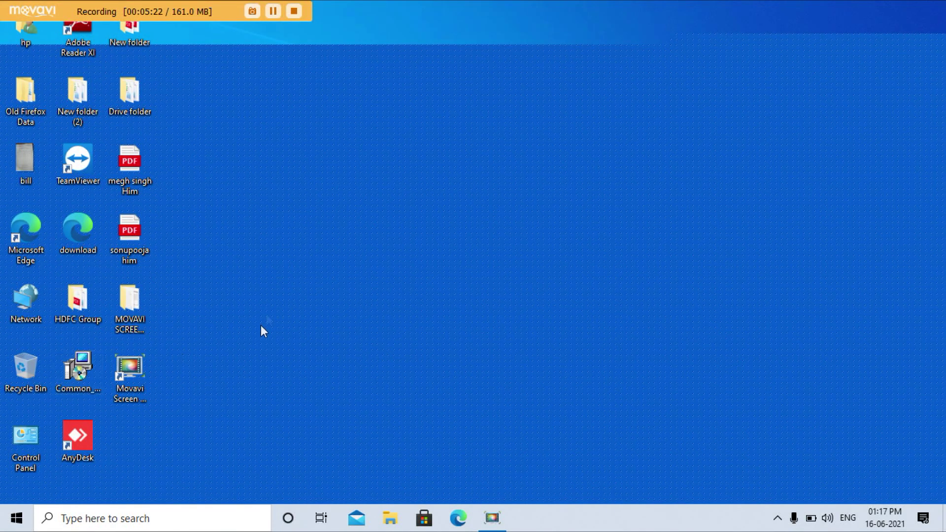
left_click(117, 523)
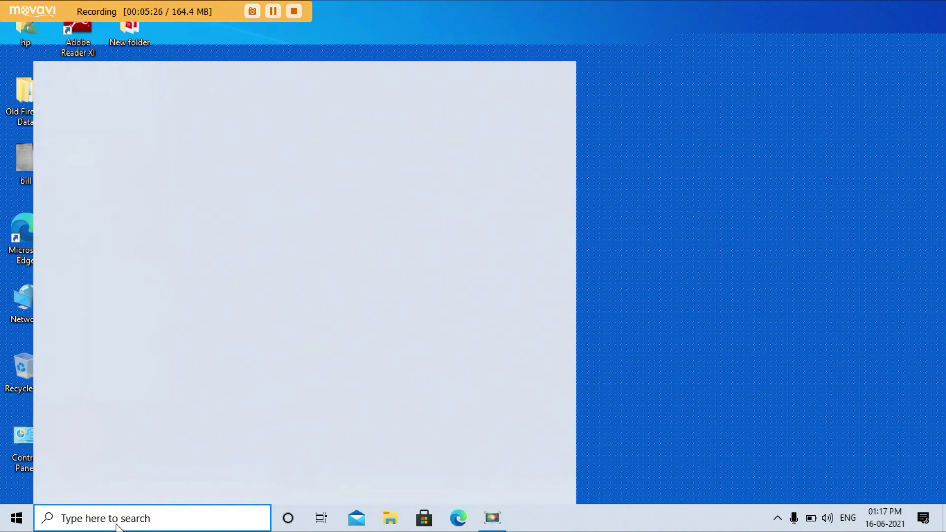
type("goo")
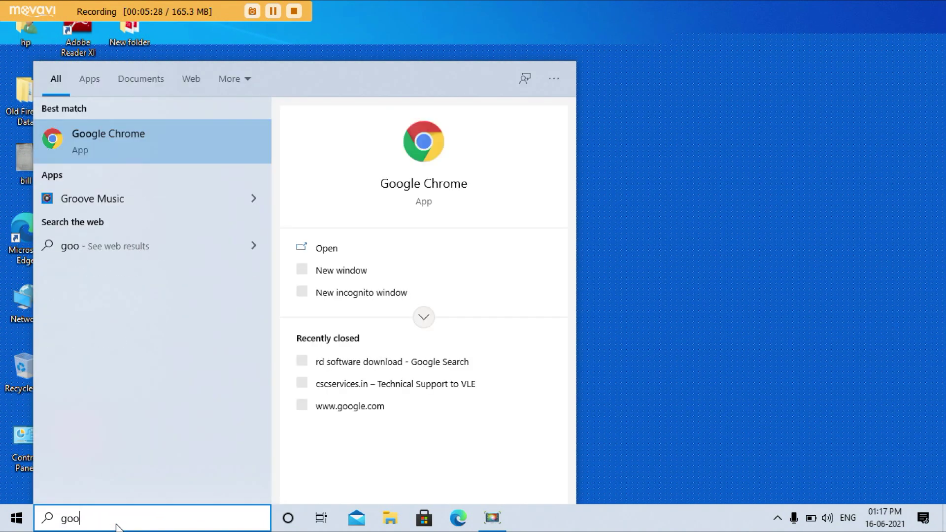
left_click(92, 140)
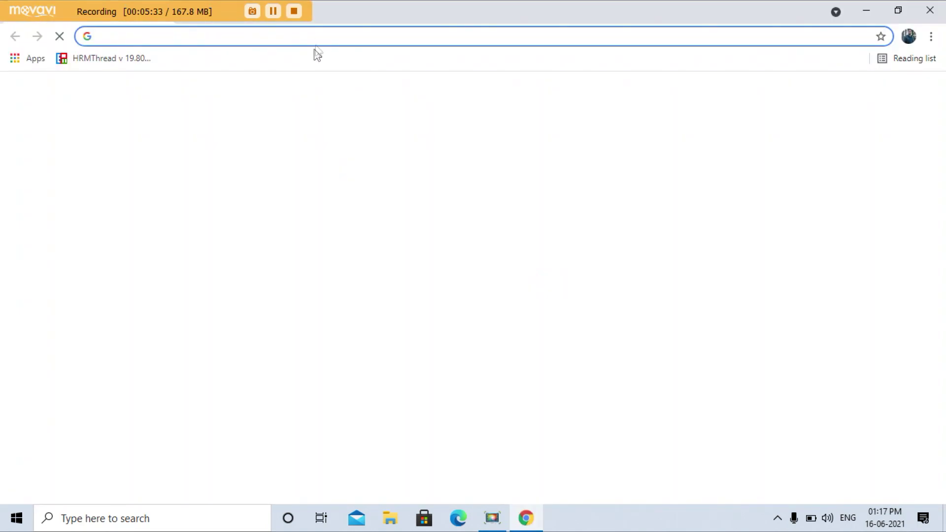
left_click(317, 37)
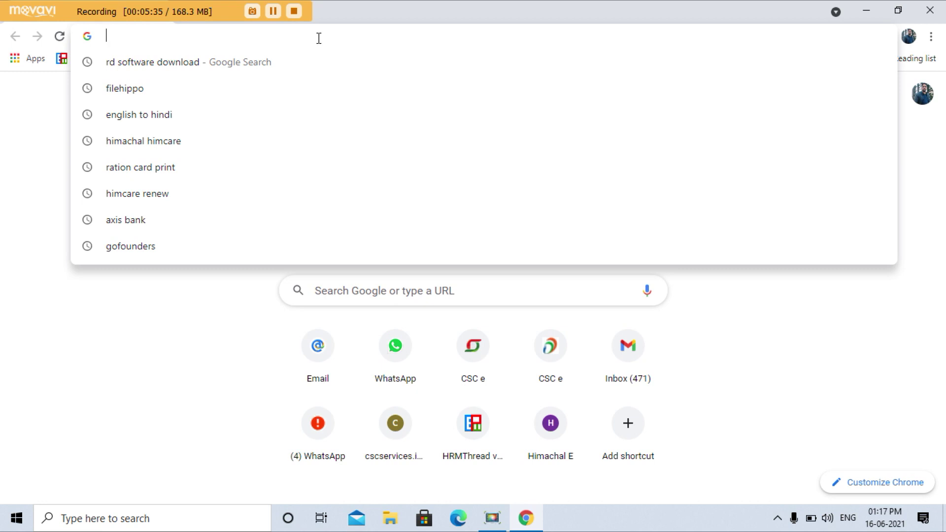
type("fil")
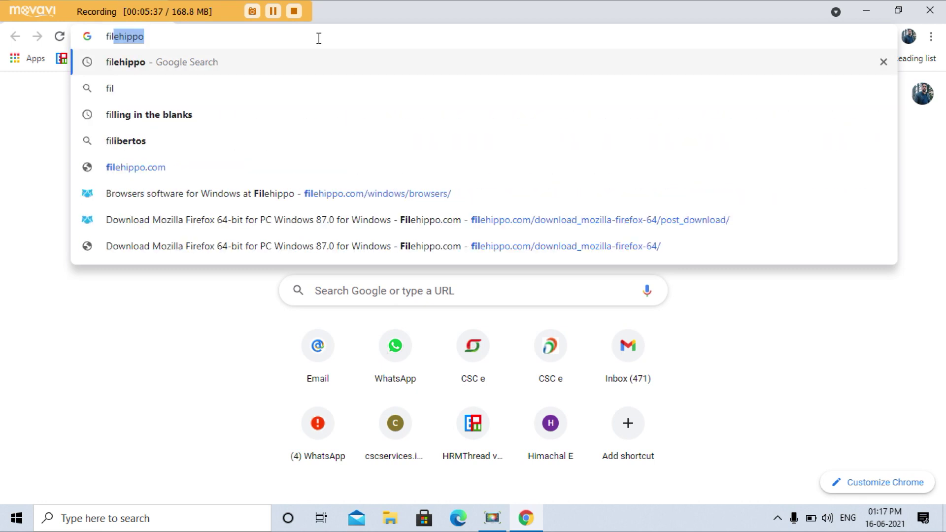
key("Return")
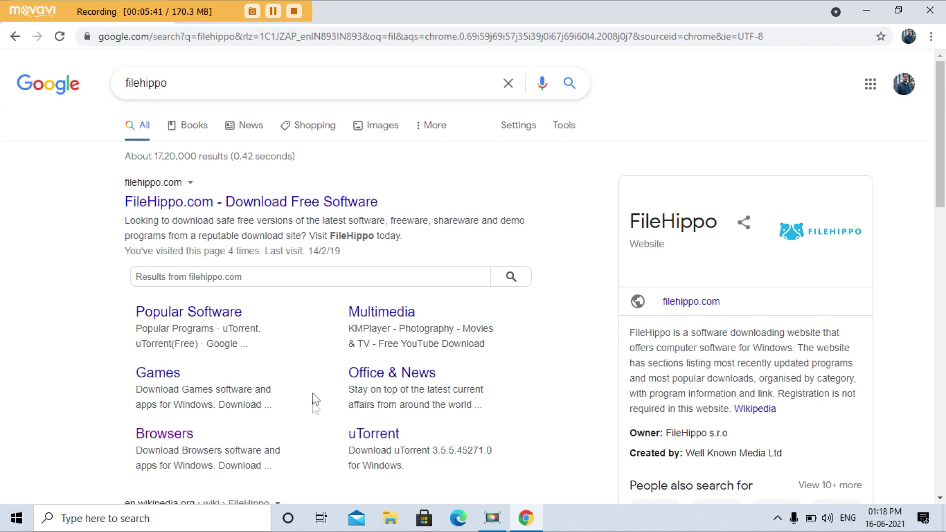
Step: Open FileHippo's Browsers category and locate Mozilla Firefox 64-bit for PC Windows
left_click(180, 434)
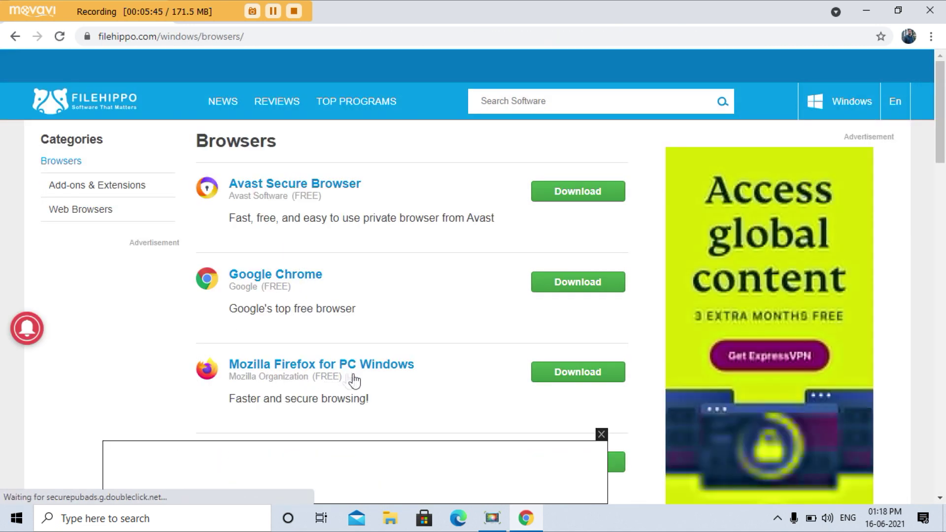
scroll(472, 353, "down", 1)
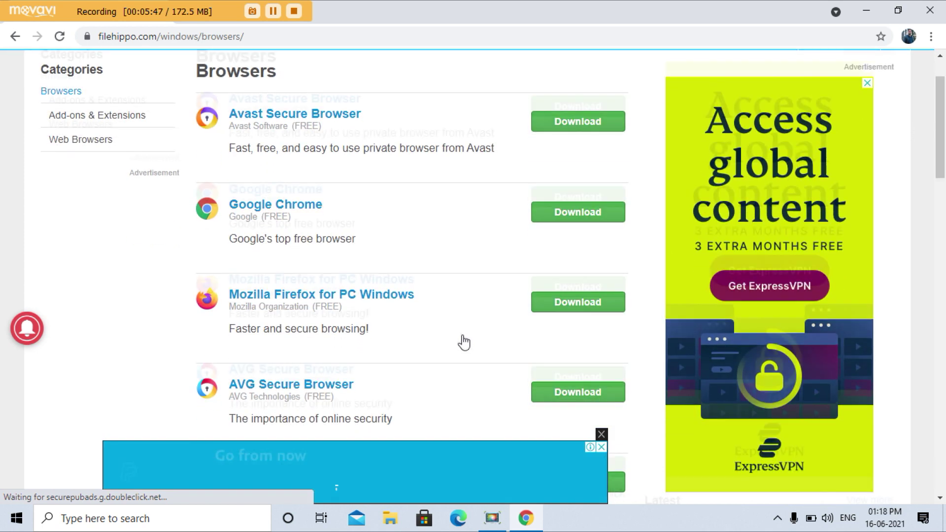
scroll(464, 342, "down", 3)
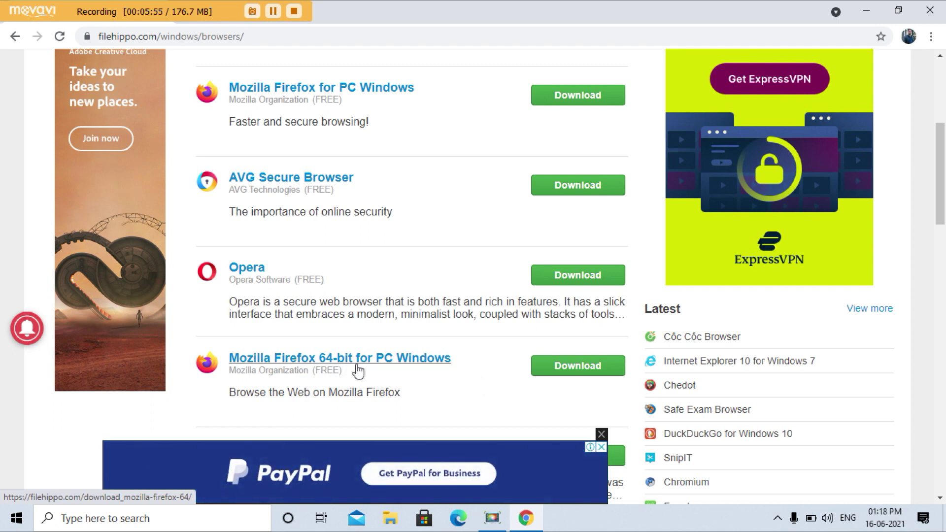
left_click(547, 380)
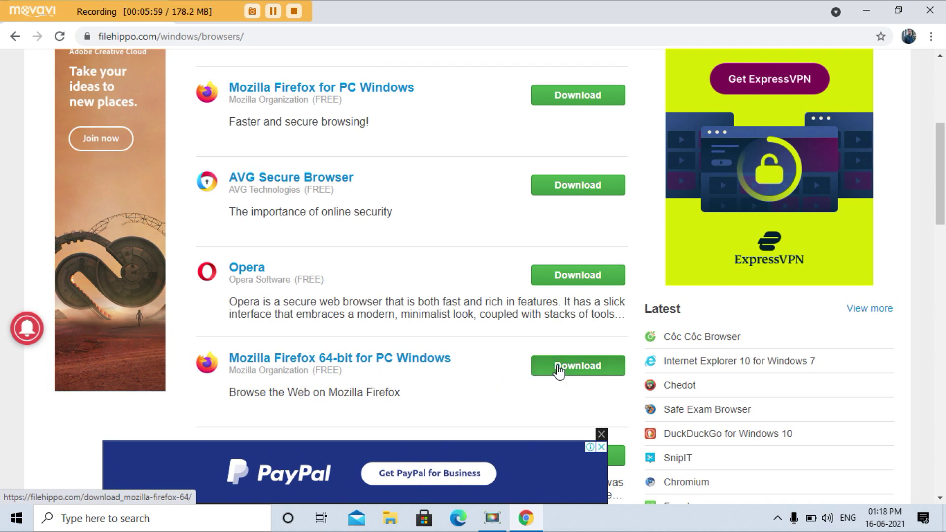
scroll(498, 345, "up", 4)
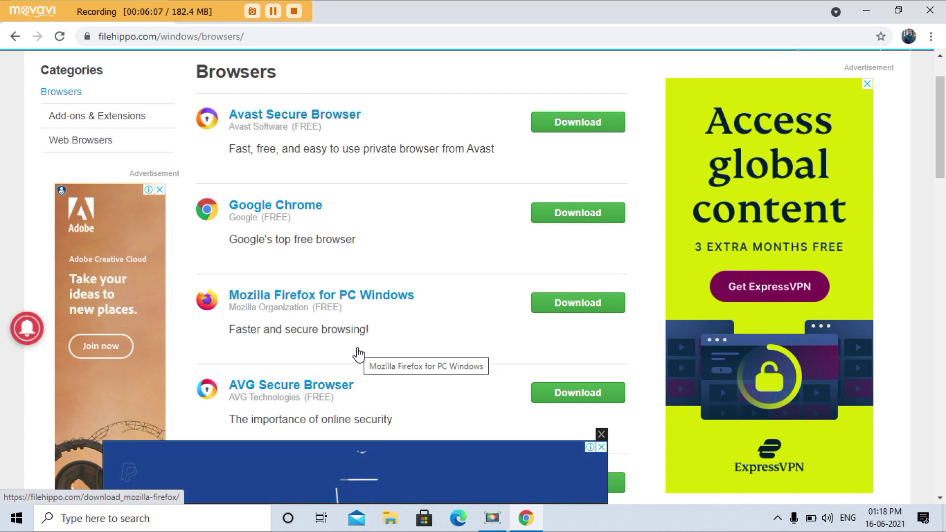
scroll(358, 354, "down", 2)
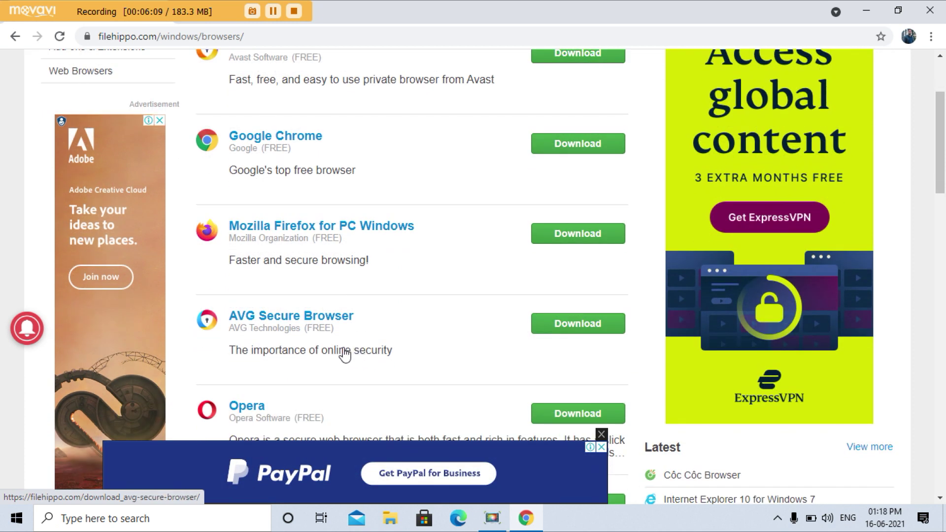
scroll(345, 353, "up", 3)
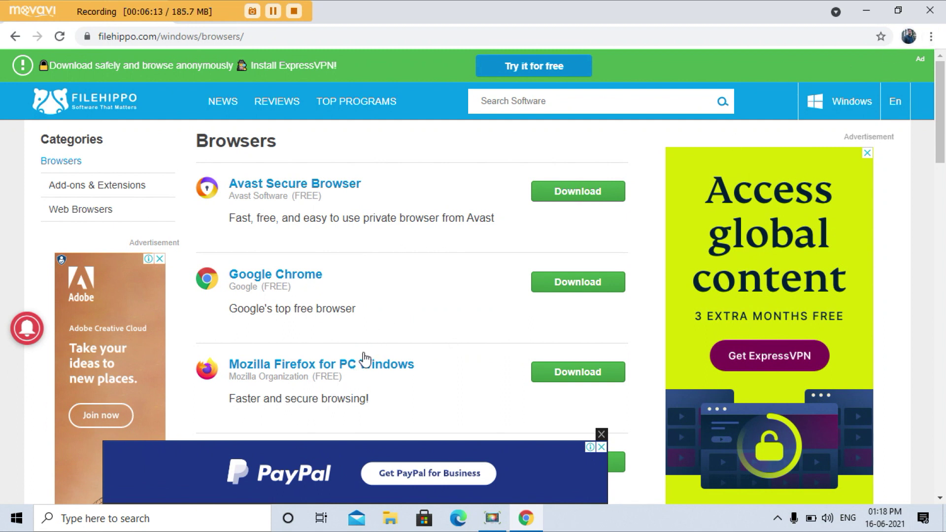
scroll(355, 345, "down", 3)
scroll(346, 329, "down", 3)
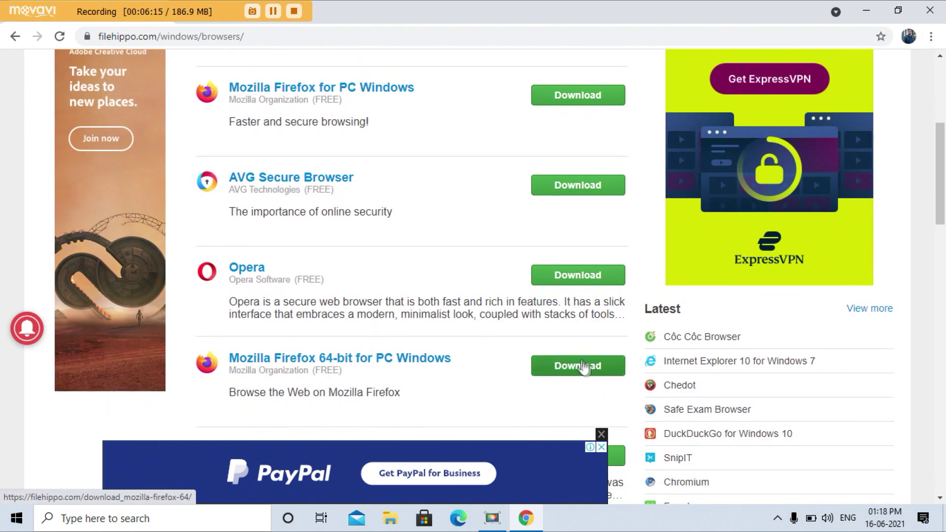
Step: Download the latest Firefox 64-bit installer, show it in its folder, and close Chrome
left_click(570, 372)
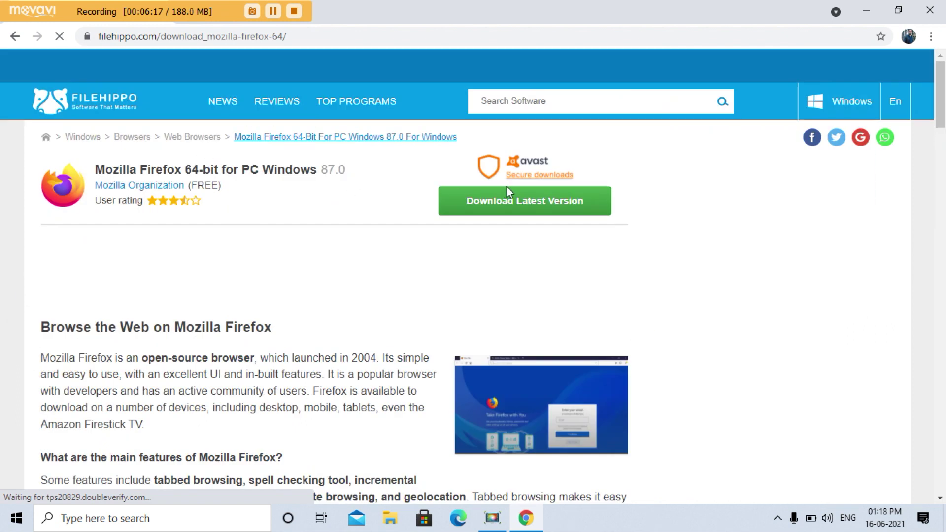
left_click(533, 207)
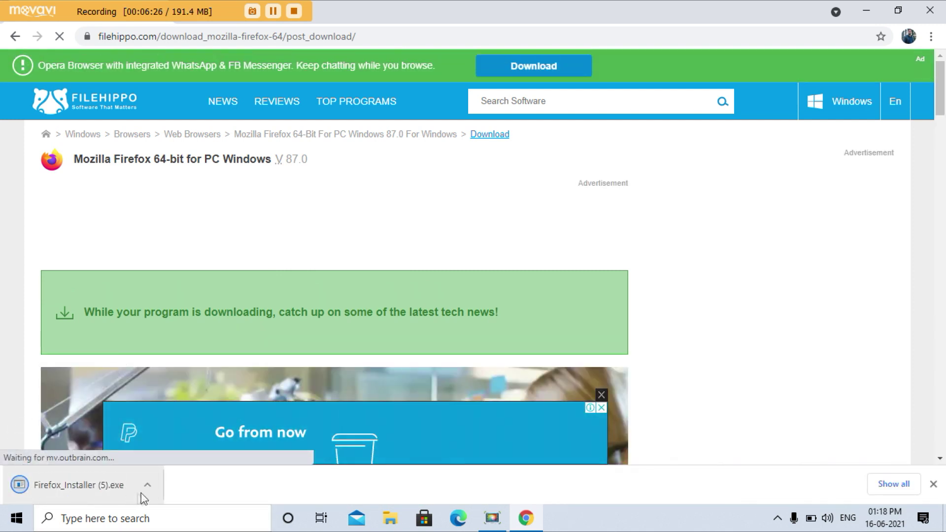
left_click(146, 493)
left_click(548, 321)
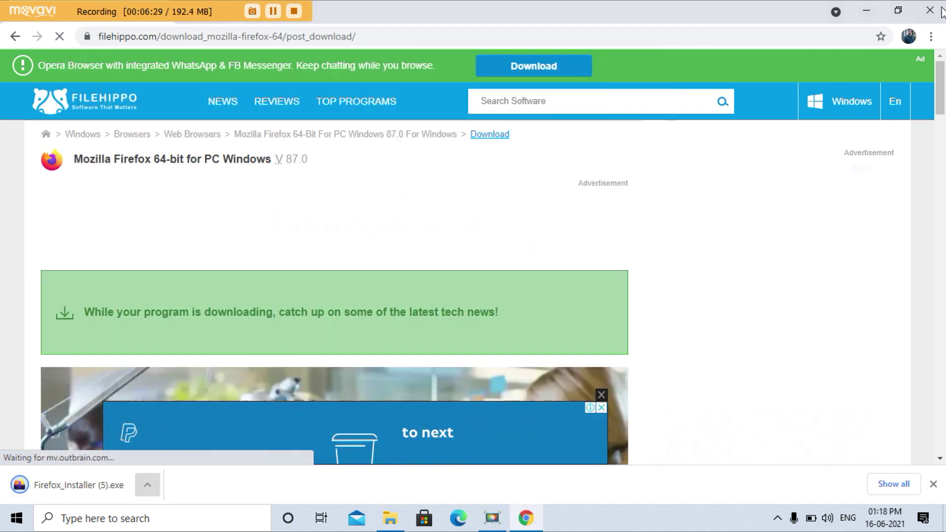
left_click(925, 13)
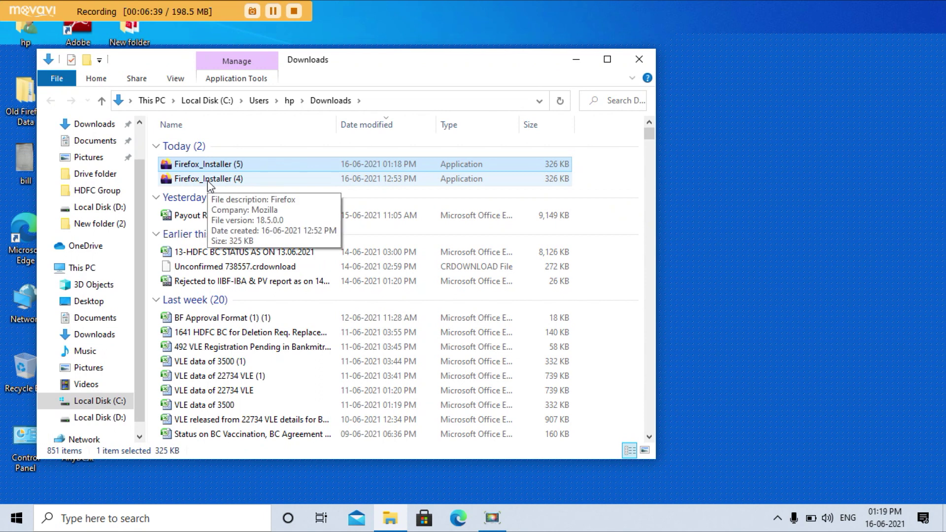
Step: Run Firefox_Installer (5) as administrator and choose Re-install to reinstall Firefox
double_click(206, 166)
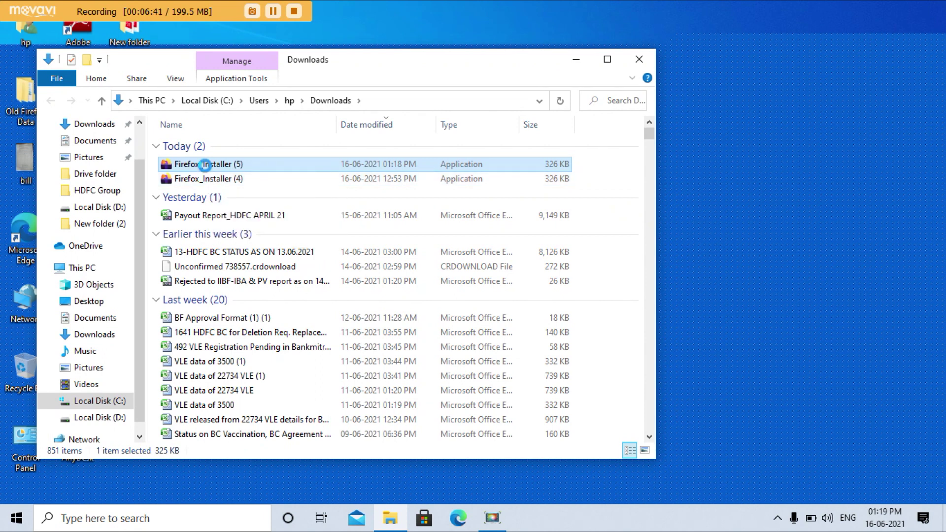
right_click(206, 165)
left_click(274, 181)
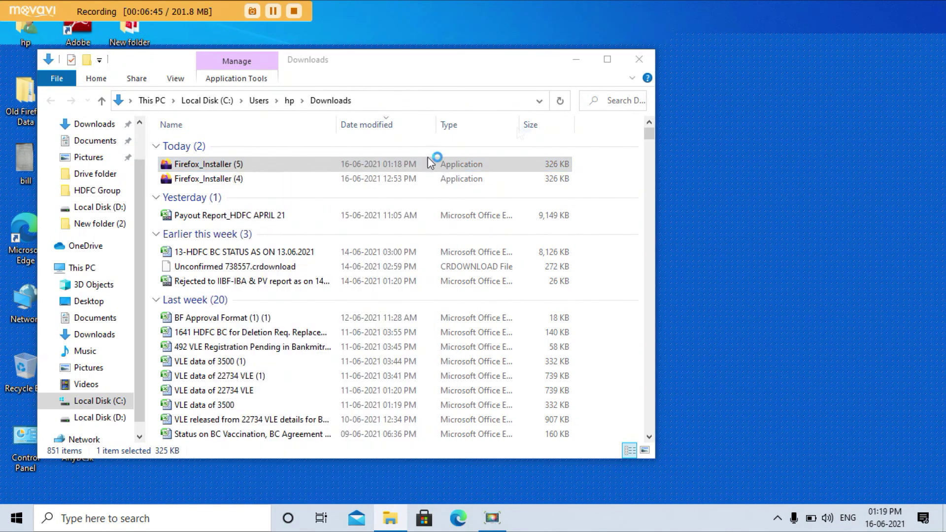
left_click(644, 59)
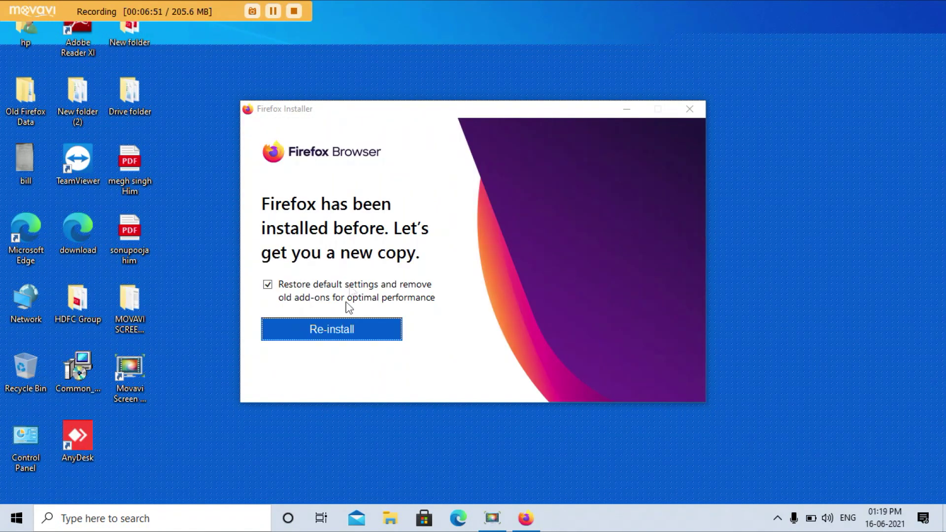
left_click(331, 330)
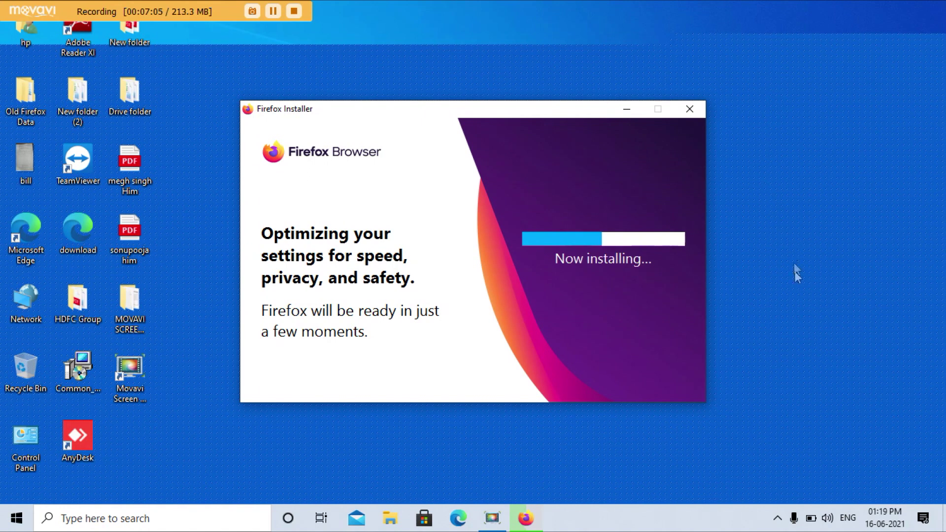
Step: Keep refreshing the desktop while the reinstall runs until the Firefox shortcut appears
right_click(756, 104)
left_click(779, 143)
right_click(764, 120)
left_click(770, 160)
right_click(750, 109)
left_click(776, 158)
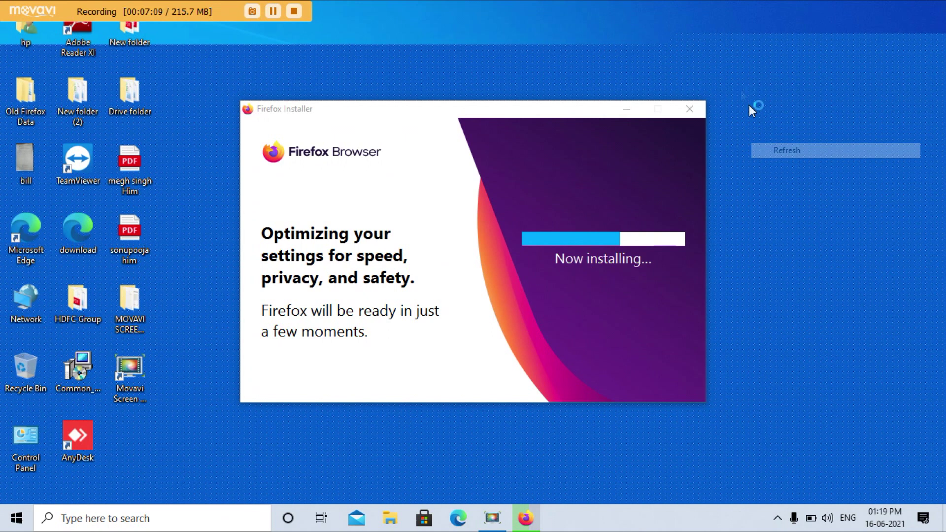
right_click(738, 86)
left_click(777, 127)
right_click(751, 82)
left_click(769, 123)
right_click(767, 90)
left_click(797, 131)
right_click(762, 83)
left_click(795, 131)
right_click(740, 69)
left_click(768, 108)
right_click(747, 74)
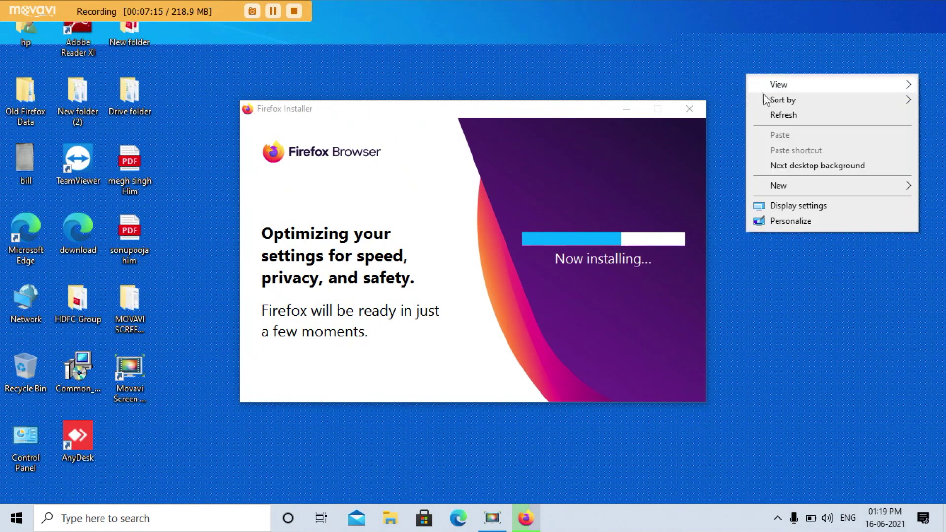
left_click(767, 114)
right_click(754, 78)
left_click(796, 121)
right_click(751, 76)
left_click(767, 119)
right_click(723, 62)
left_click(767, 101)
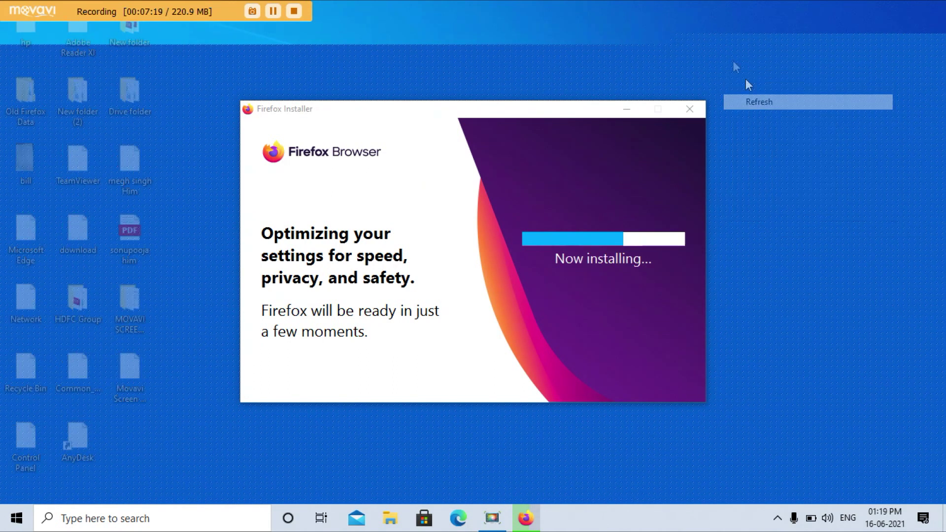
right_click(723, 49)
left_click(758, 92)
right_click(727, 57)
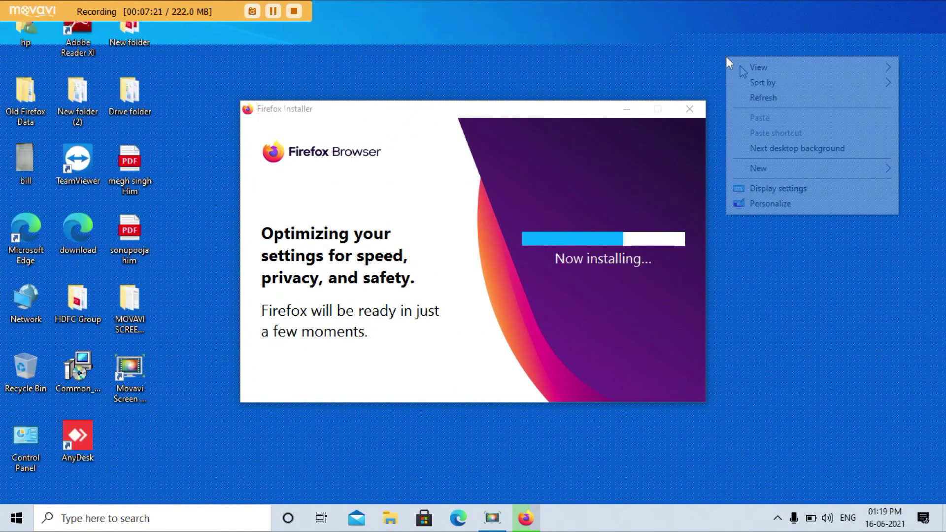
left_click(763, 97)
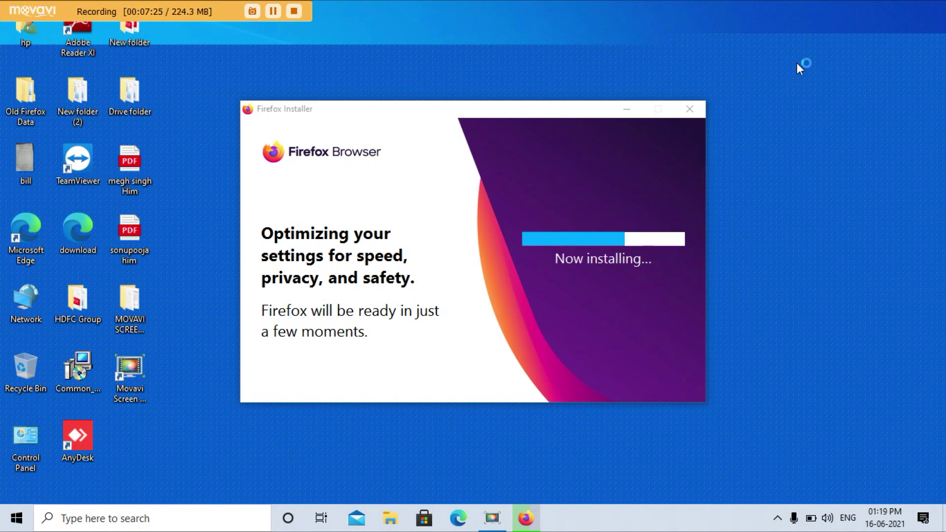
right_click(771, 87)
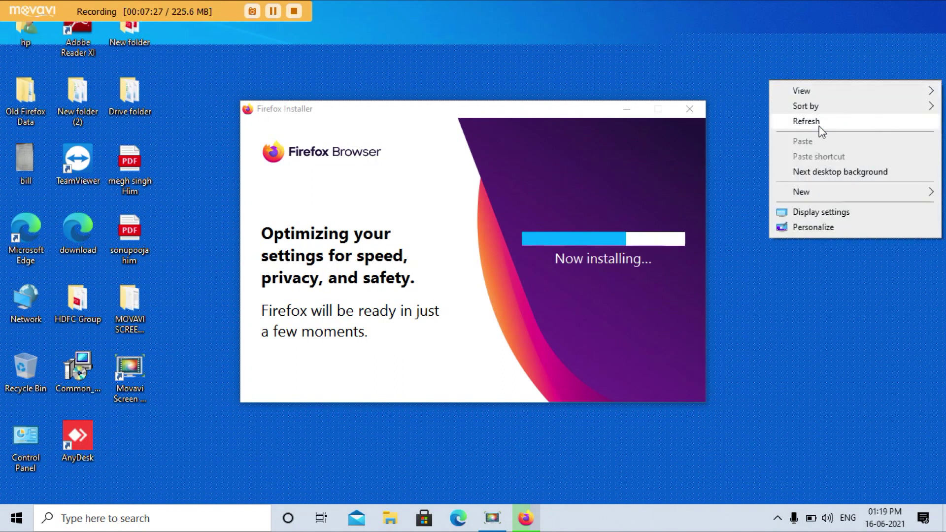
left_click(820, 127)
right_click(798, 79)
left_click(814, 119)
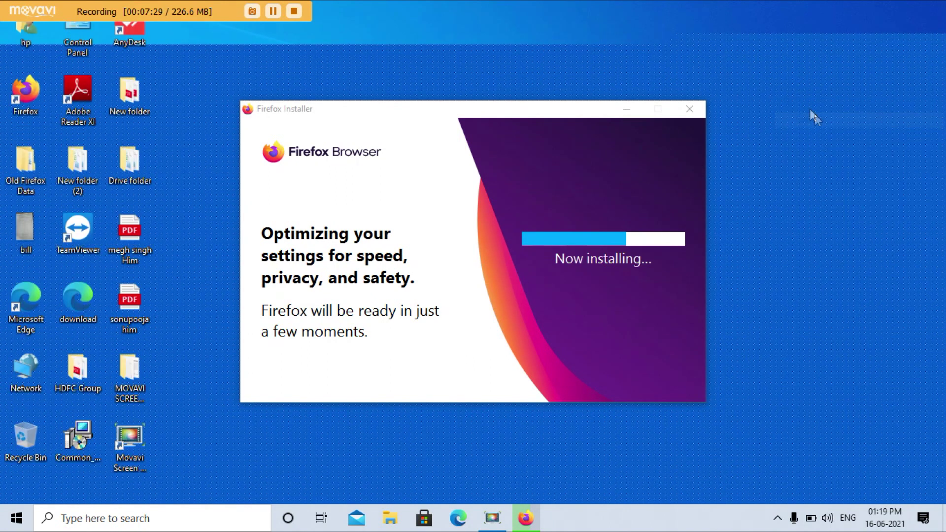
right_click(811, 35)
left_click(812, 76)
right_click(799, 80)
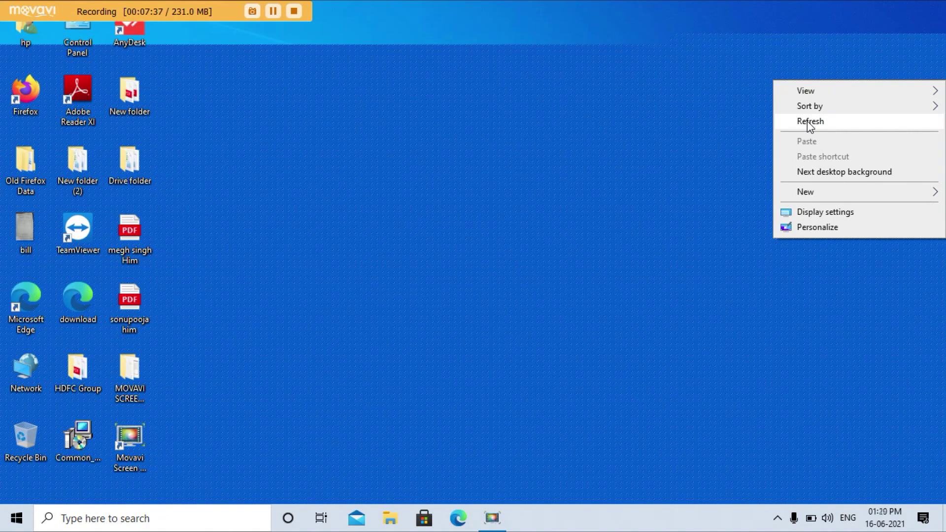
Step: Finish the Import Wizard, decline the default-browser, Chrome-import and theme offers, then quit Firefox
left_click(809, 123)
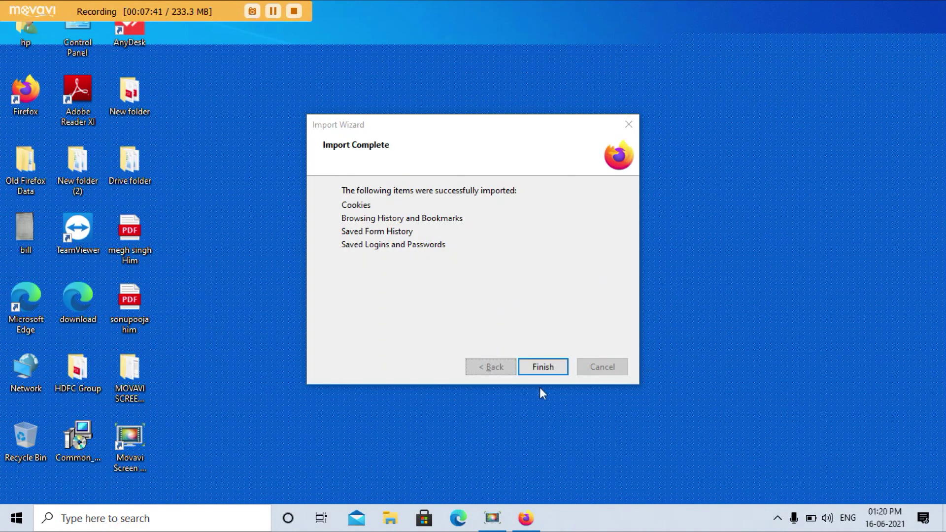
left_click(549, 377)
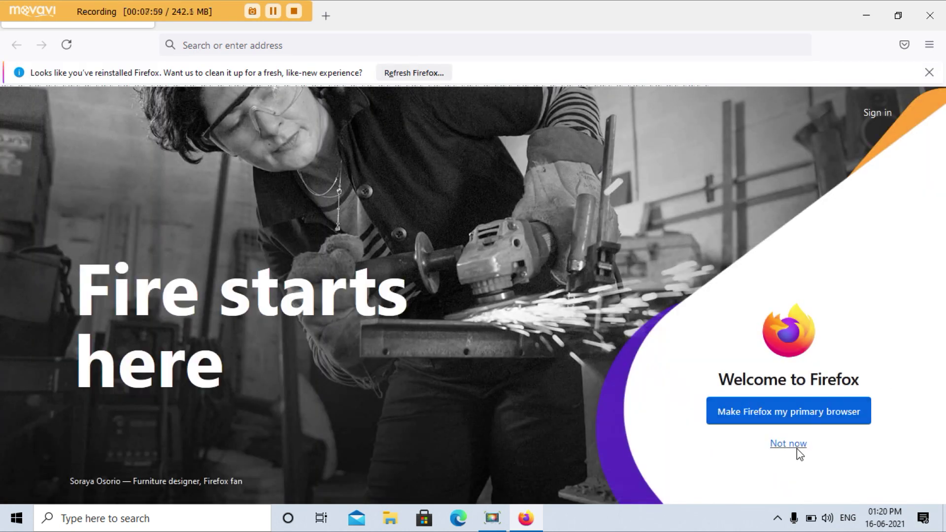
left_click(797, 448)
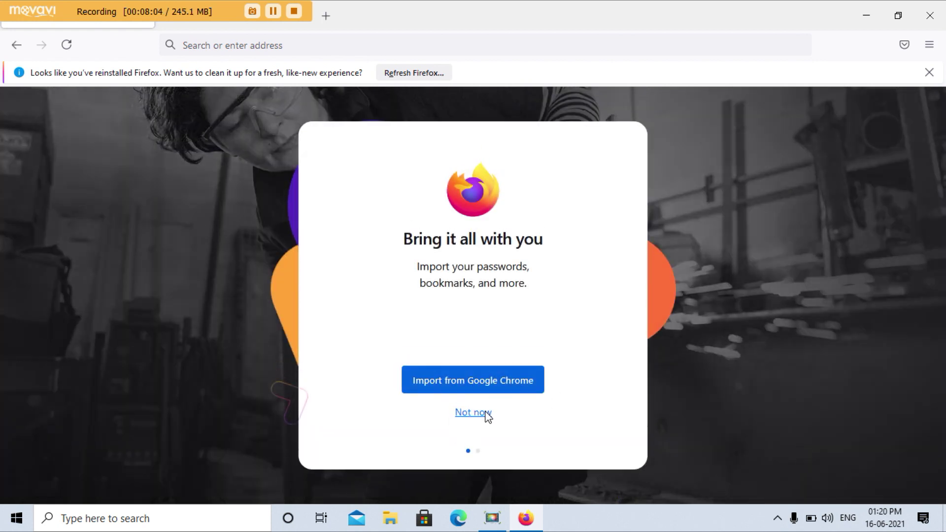
left_click(488, 418)
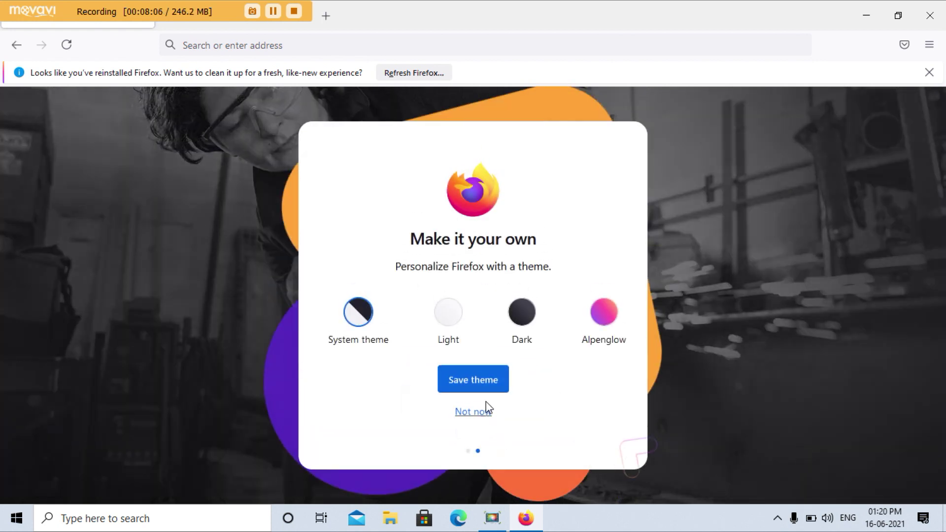
left_click(493, 417)
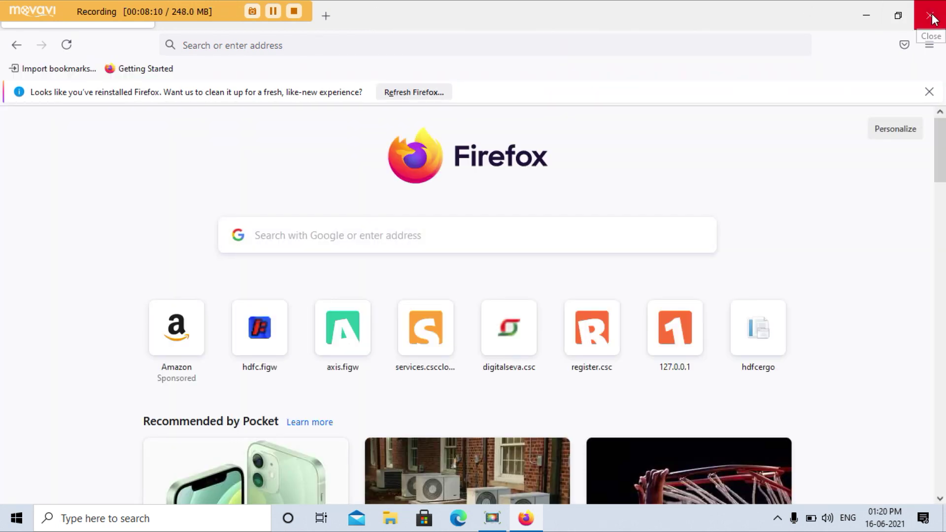
left_click(931, 16)
left_click(499, 193)
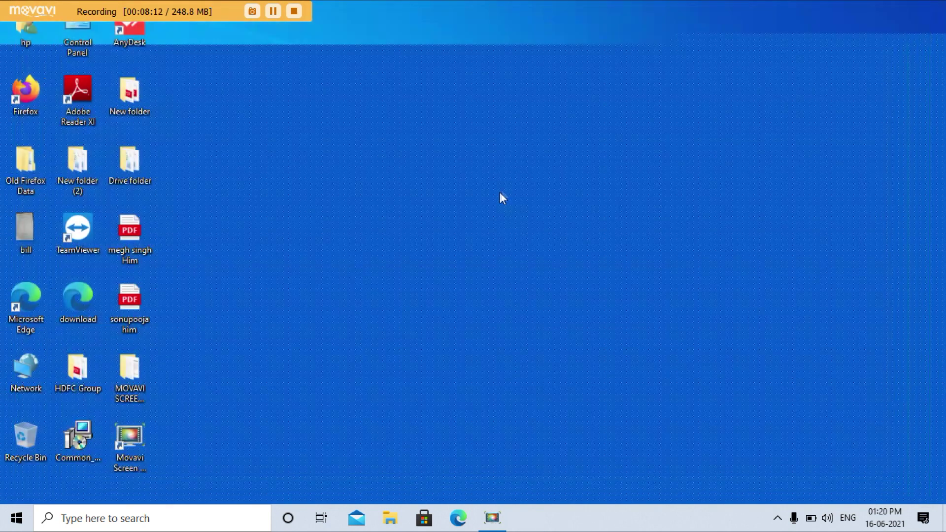
Step: Select the Common_RD_Setup_HTTPS installer on the desktop and bring up its context menu
left_click(72, 443)
right_click(73, 444)
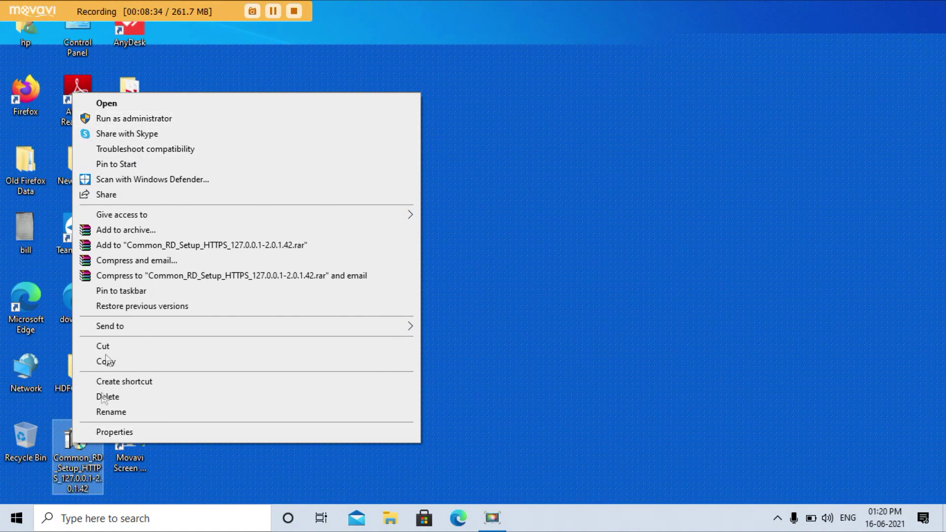
Step: Run the Common_RD_Setup_HTTPS installer as administrator to install the Morpho RD Service driver
left_click(144, 121)
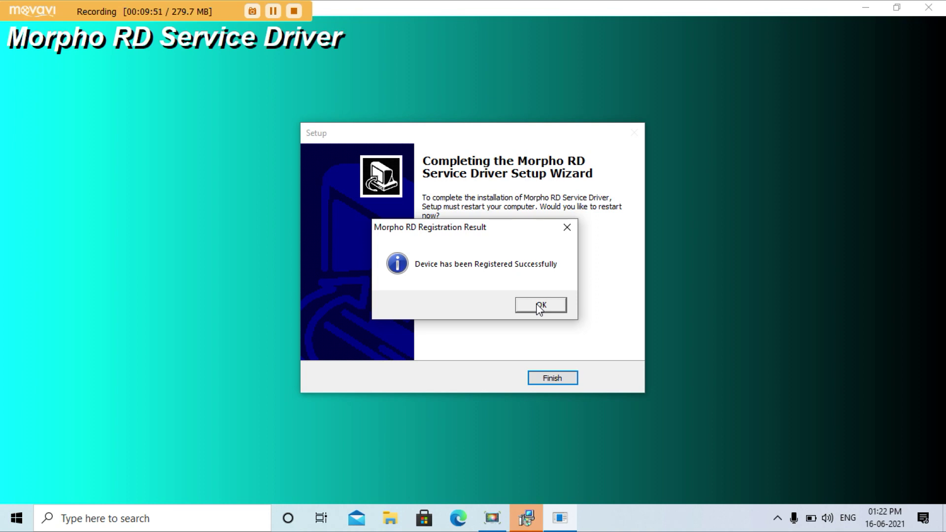
Step: Dismiss the registration success message, choose 'No, I will restart the computer later', and finish setup
left_click(540, 306)
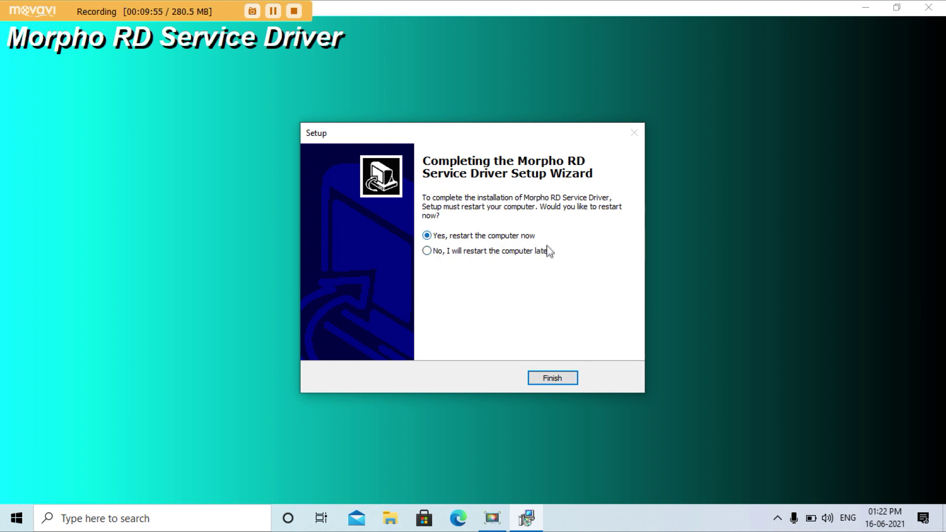
left_click(428, 251)
left_click(553, 378)
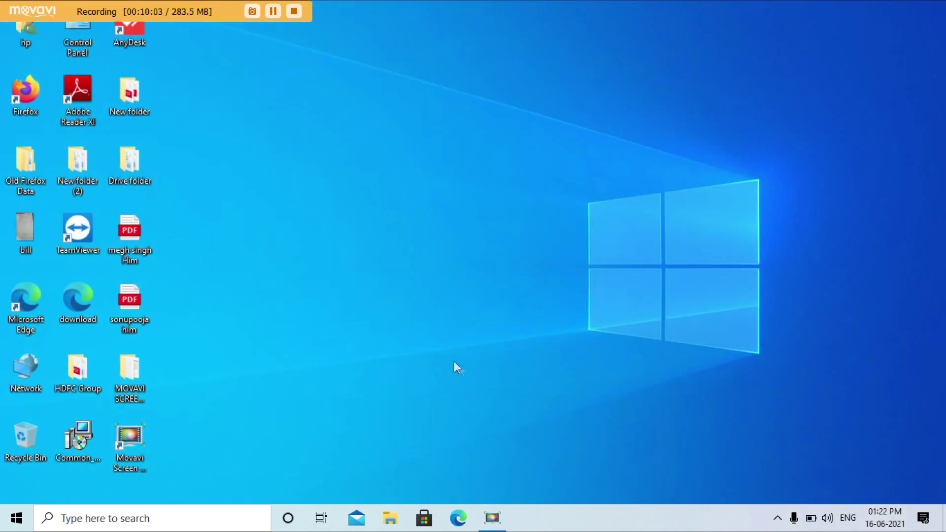
Step: Open Control Panel from its desktop icon, showing All Control Panel Items
mouse_move(883, 522)
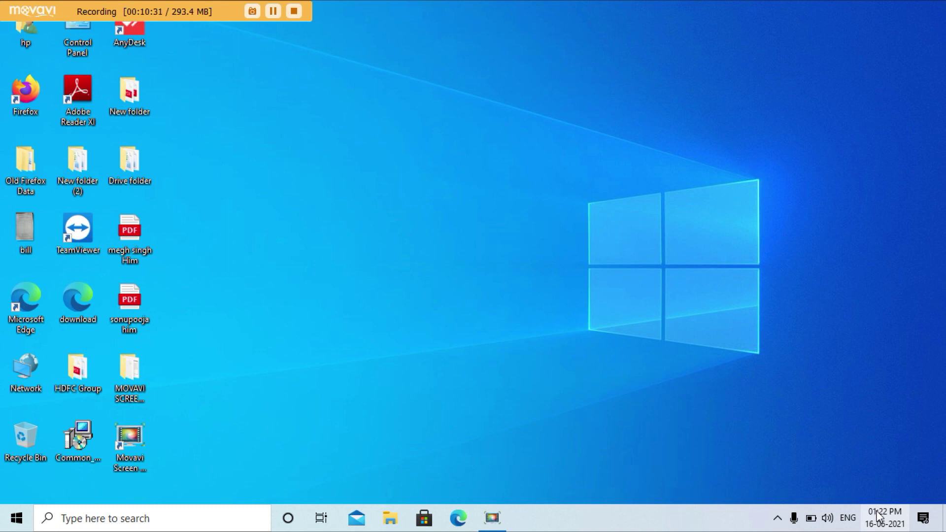
double_click(89, 31)
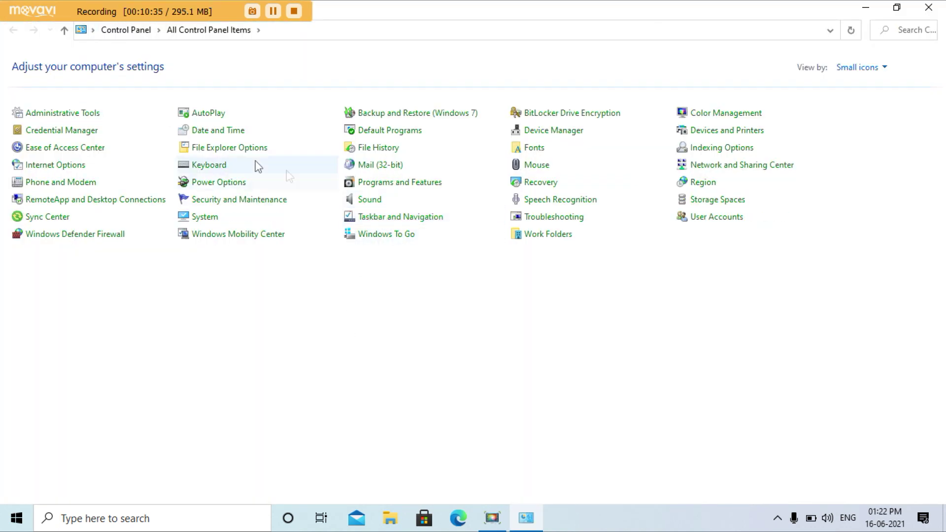
Step: Set Internet Time to synchronise with time.nist.gov, then go to the User Accounts page
left_click(217, 132)
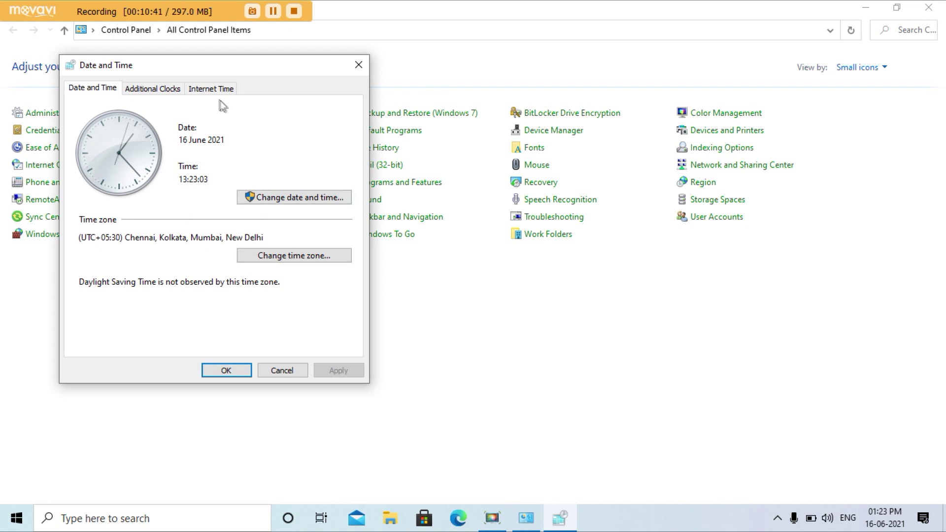
left_click(217, 93)
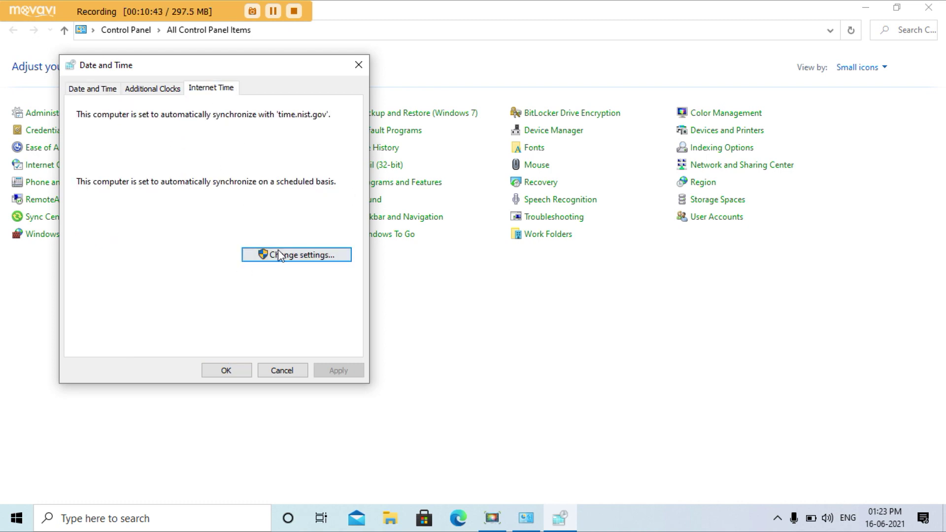
left_click(290, 255)
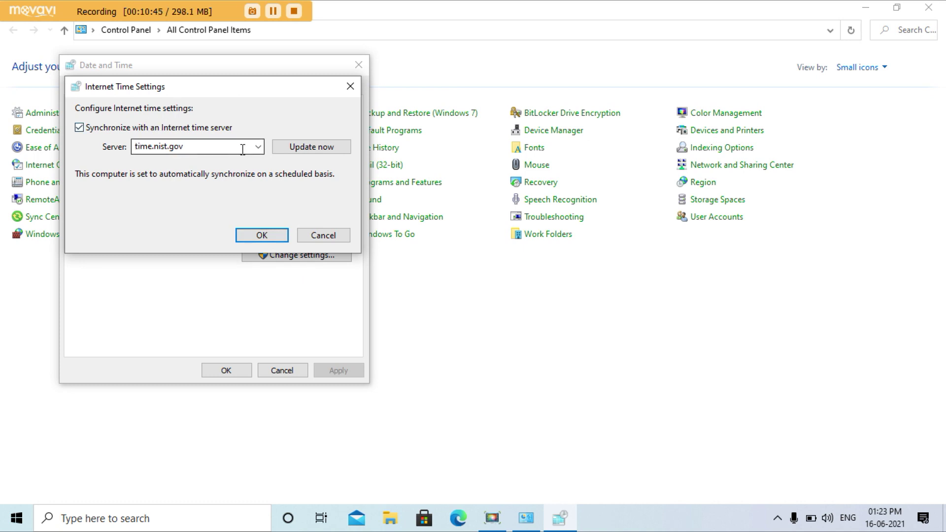
left_click(258, 147)
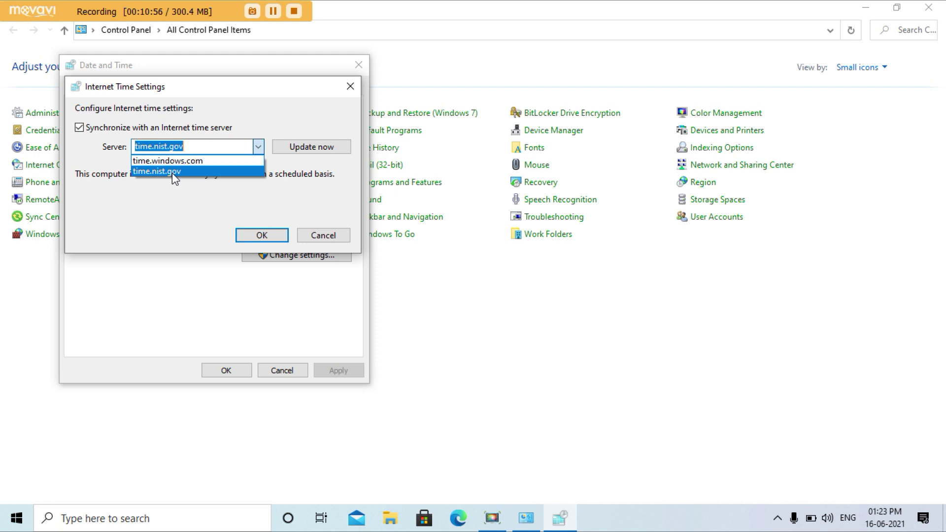
left_click(172, 172)
left_click(260, 235)
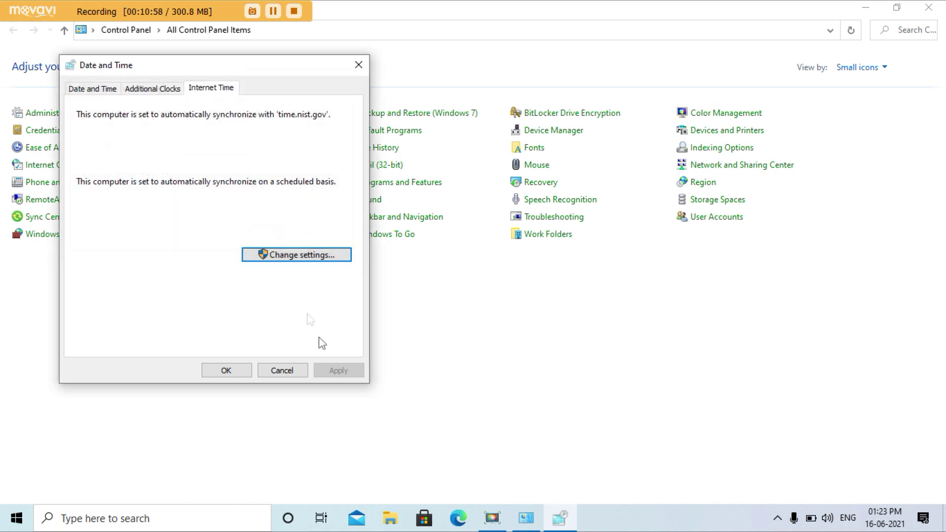
left_click(231, 375)
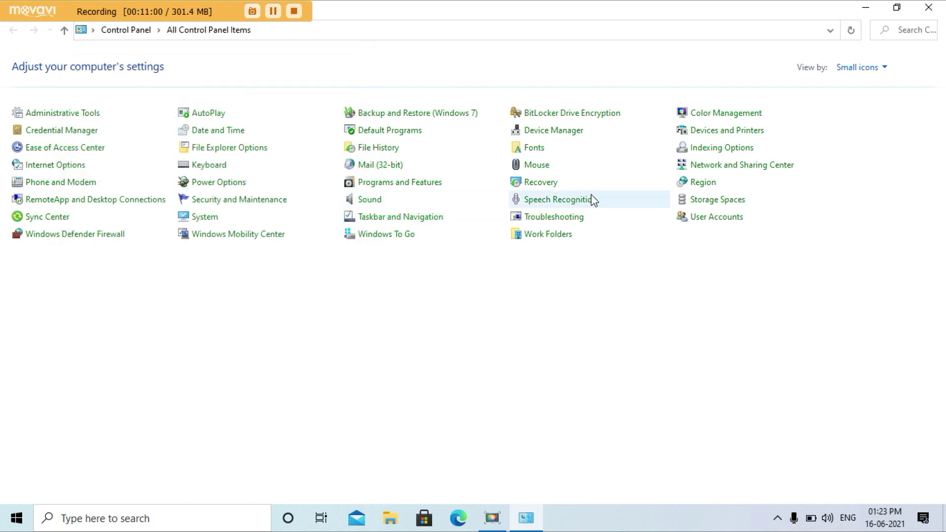
left_click(707, 226)
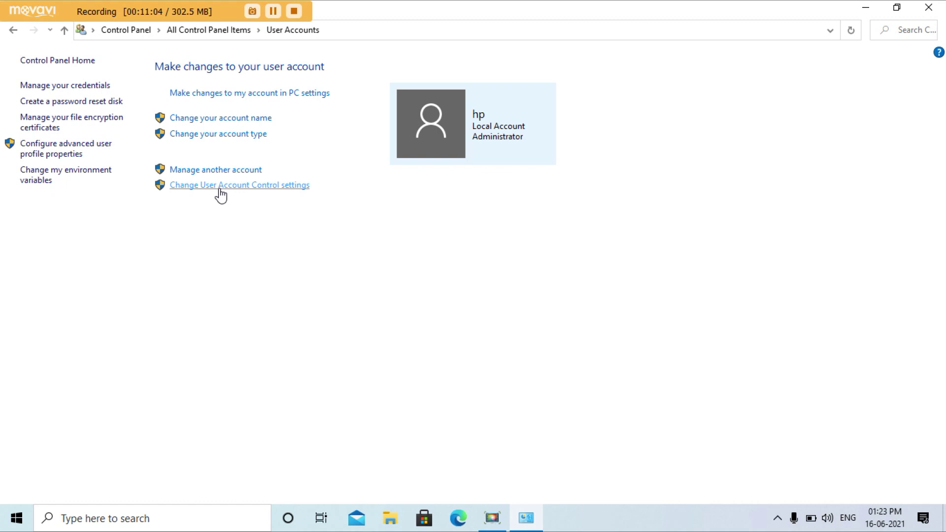
Step: Set User Account Control to Never notify and apply it
left_click(221, 187)
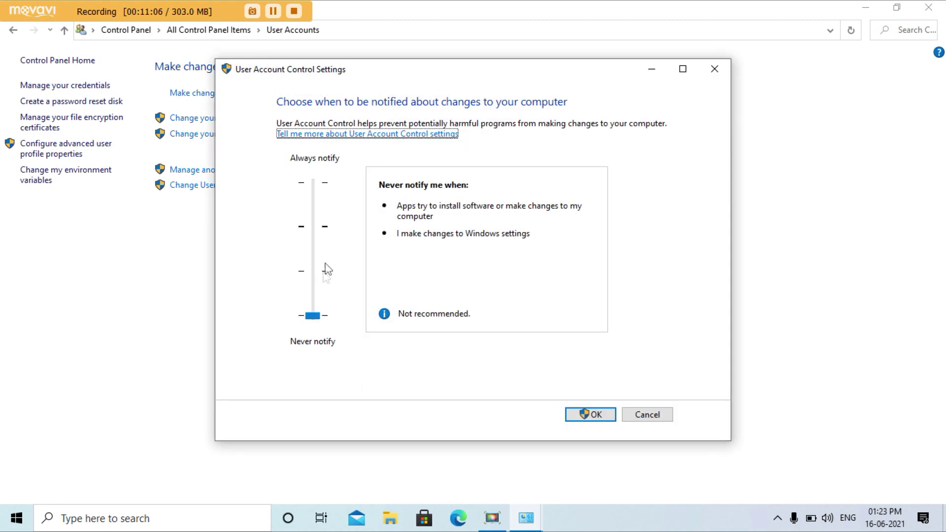
left_click_drag(312, 315, 307, 238)
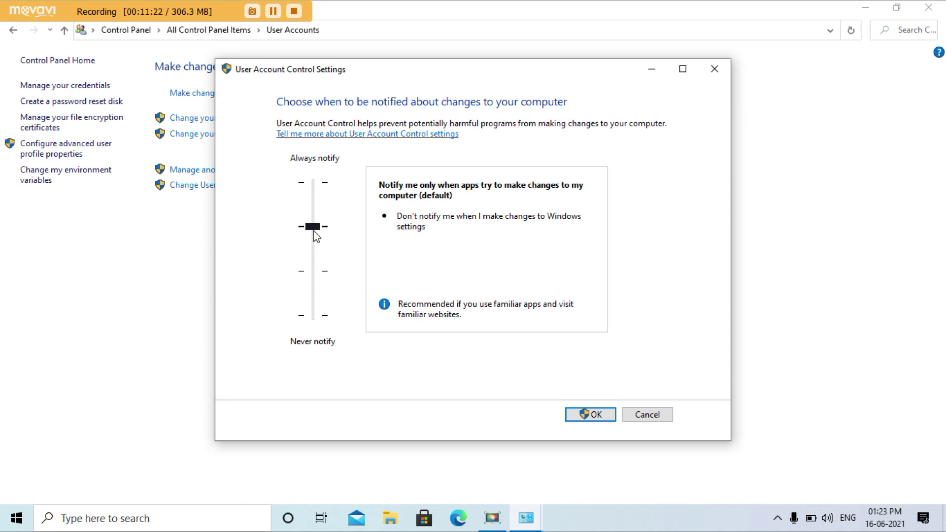
left_click_drag(316, 236, 332, 339)
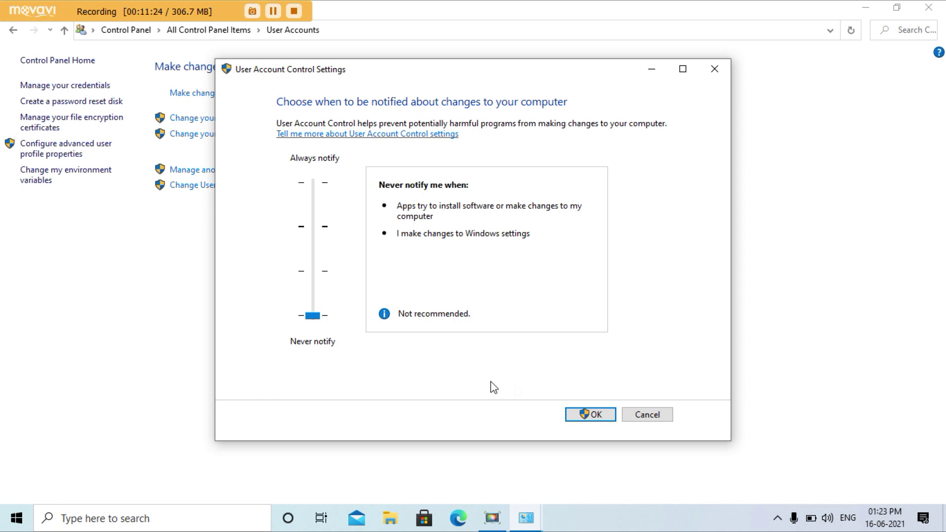
left_click(597, 420)
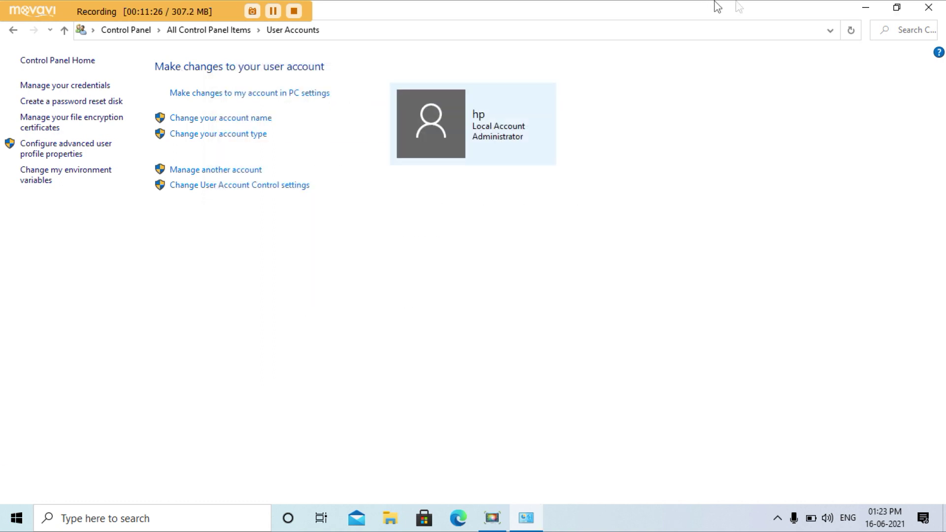
Step: Close Control Panel and refresh the desktop
left_click(939, 8)
right_click(301, 212)
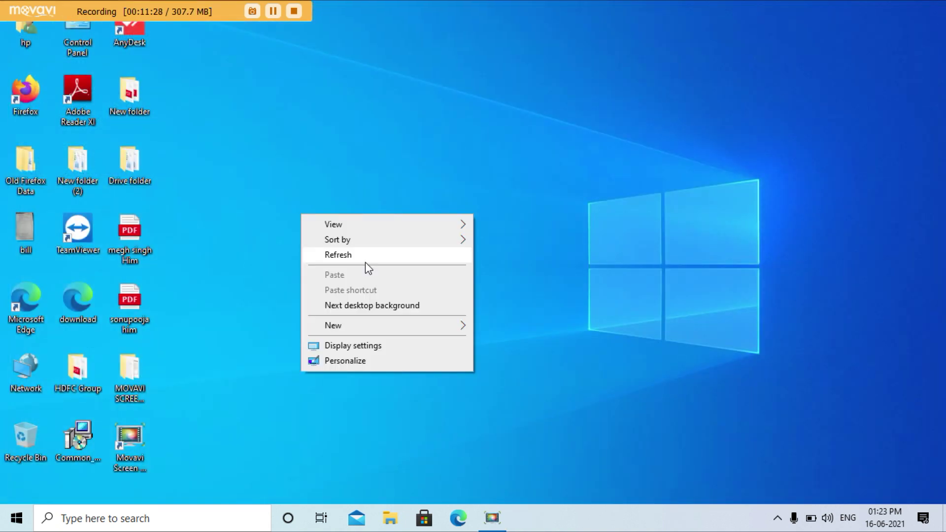
left_click(349, 257)
right_click(341, 250)
left_click(355, 291)
right_click(272, 183)
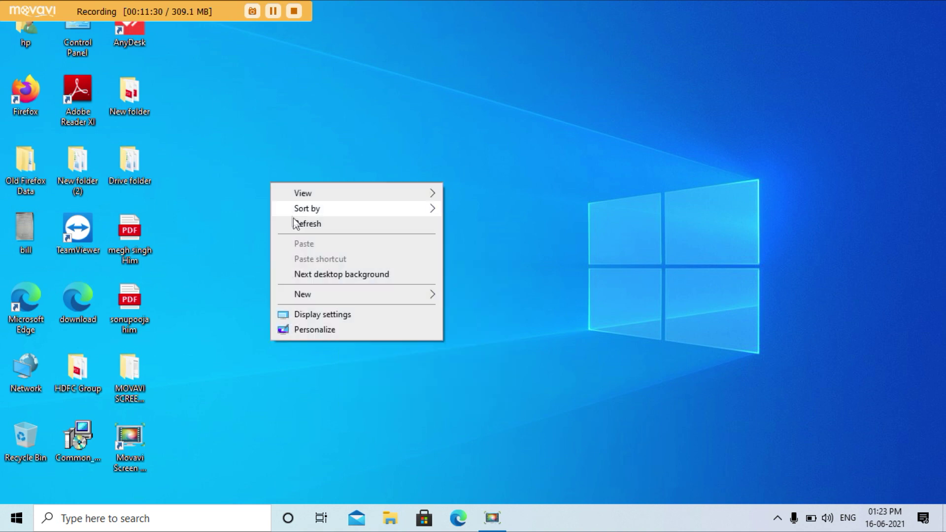
left_click(296, 221)
right_click(274, 193)
left_click(300, 233)
right_click(243, 178)
left_click(290, 219)
right_click(262, 187)
left_click(298, 224)
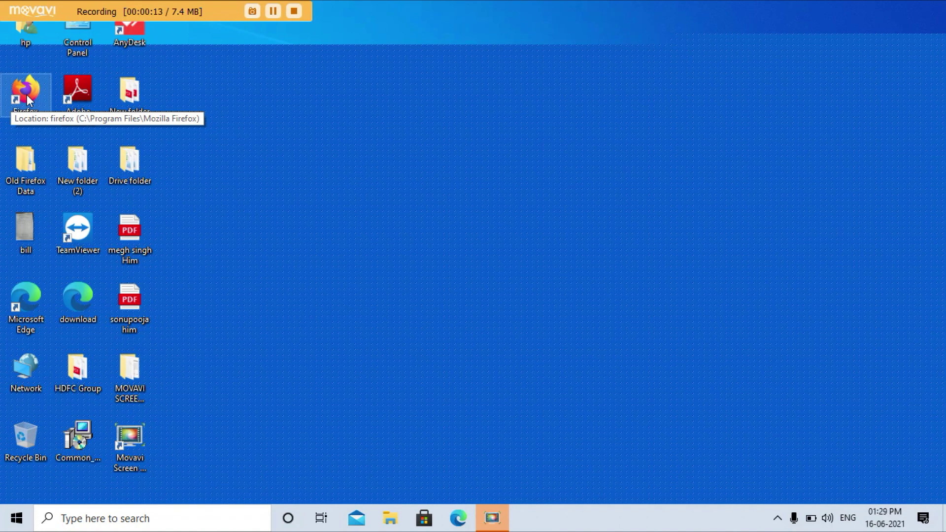
Step: Launch Firefox from the desktop and go to its Settings page via the main menu
double_click(27, 97)
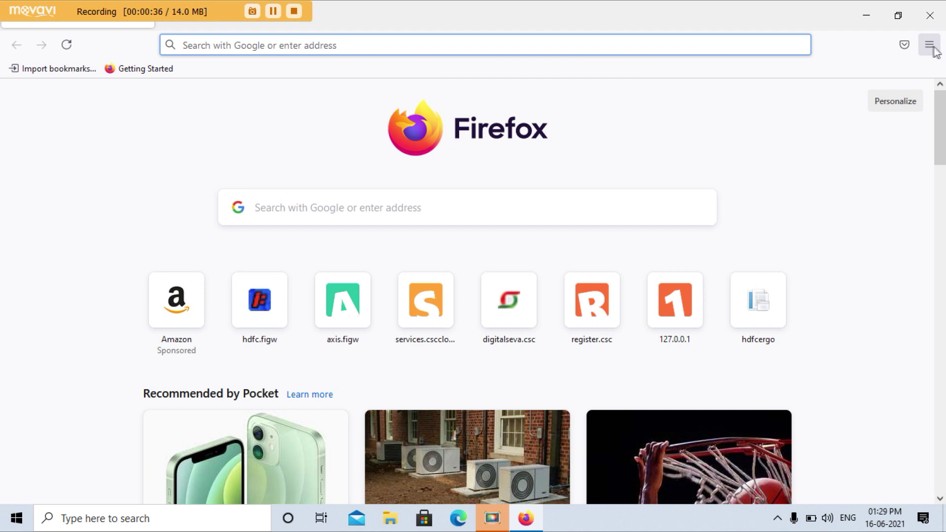
left_click(930, 49)
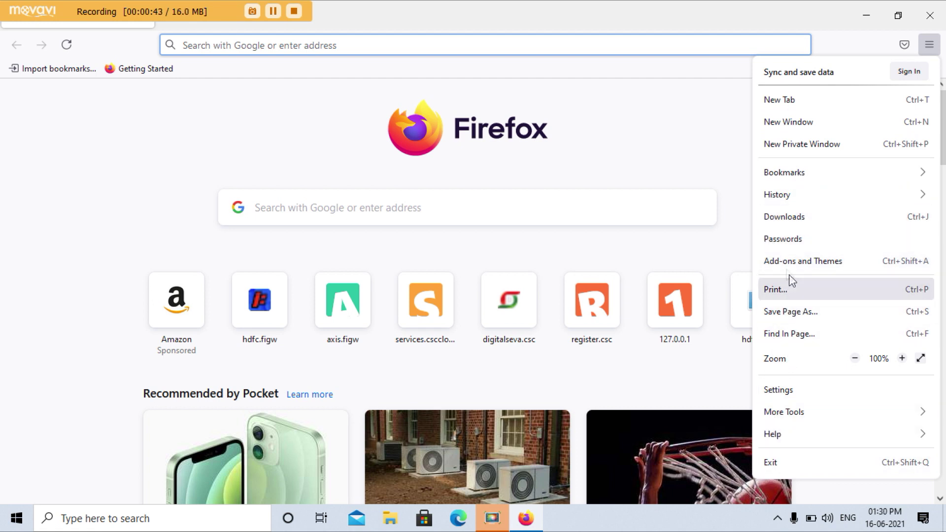
left_click(778, 390)
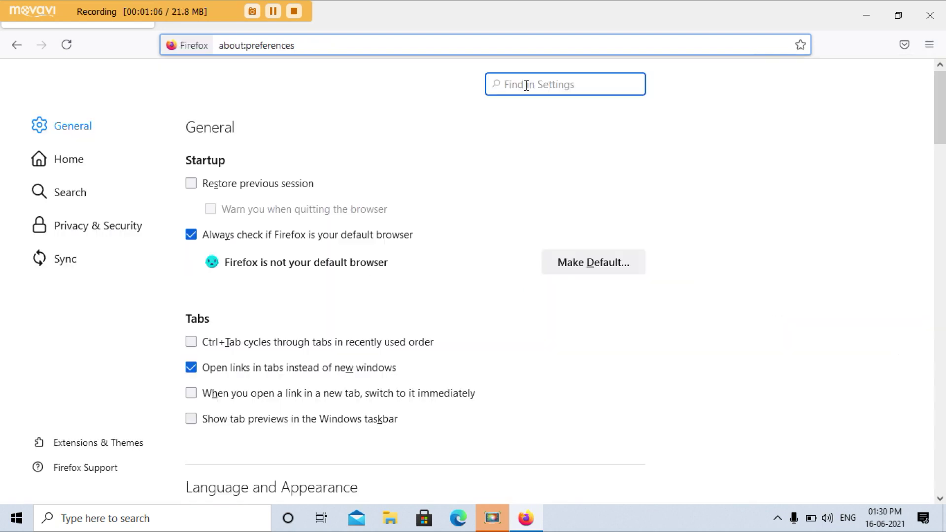
type("pop")
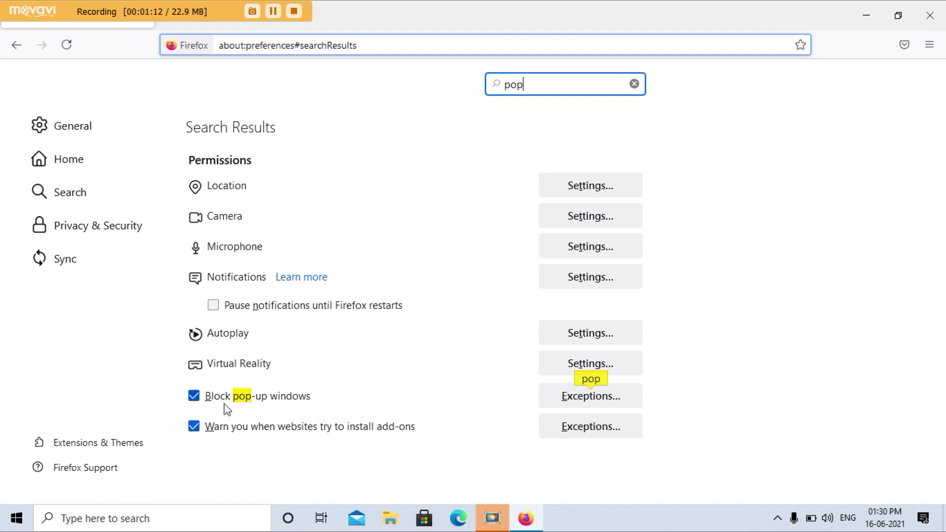
left_click(194, 397)
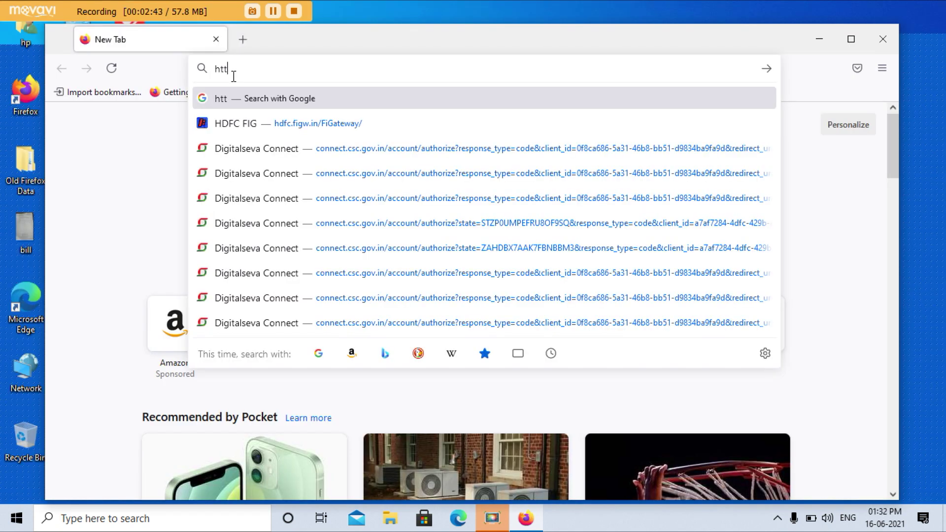
type("ps://")
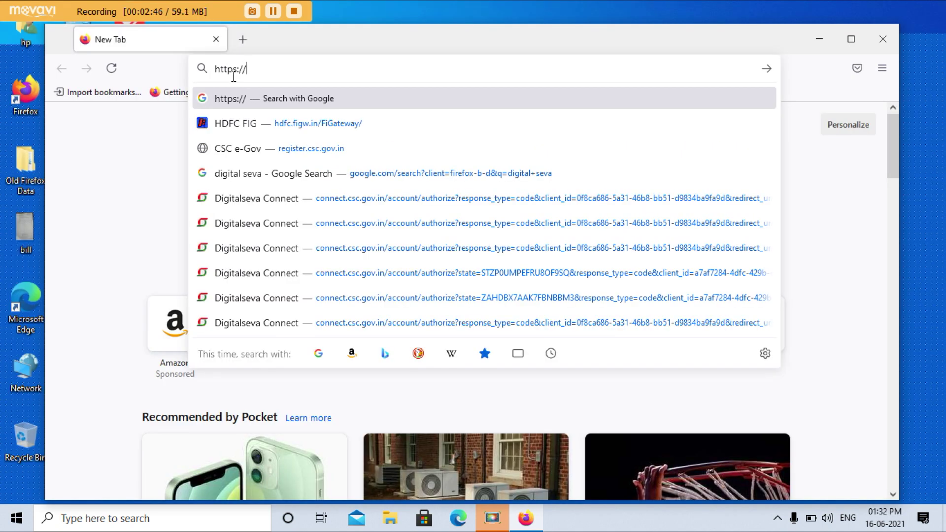
type("127.")
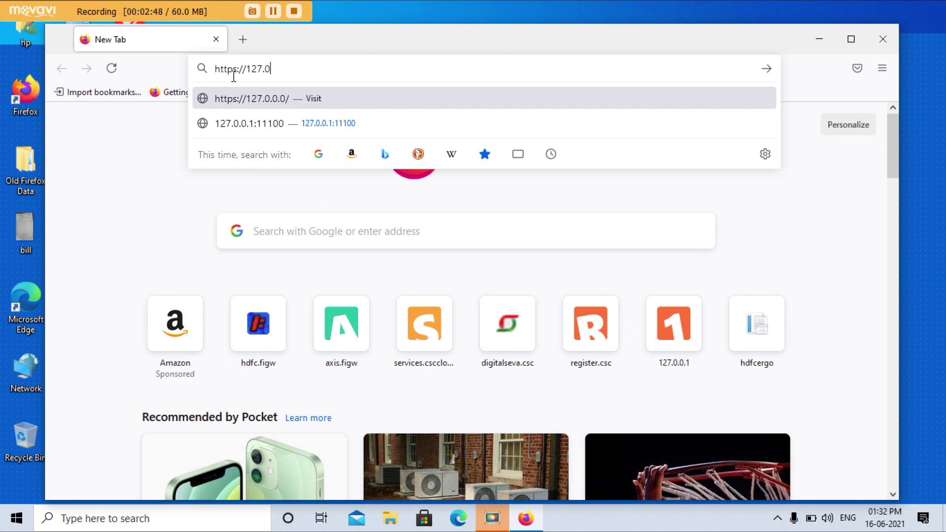
type("0.0.1:11100")
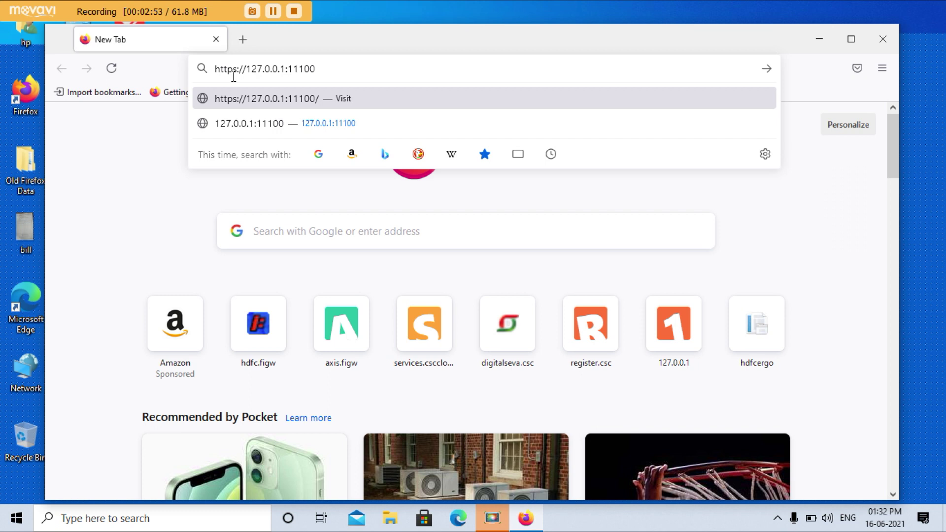
key("Return")
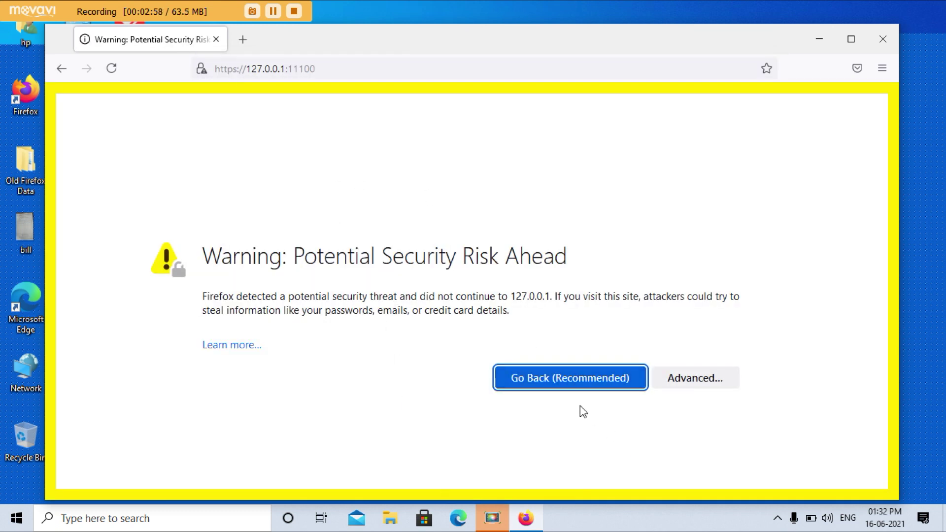
left_click(686, 385)
scroll(594, 347, "down", 4)
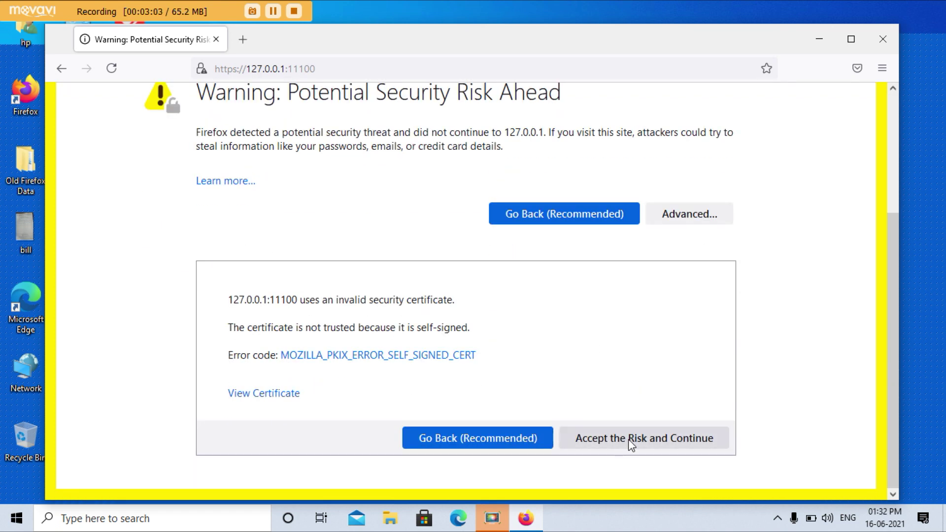
left_click(645, 442)
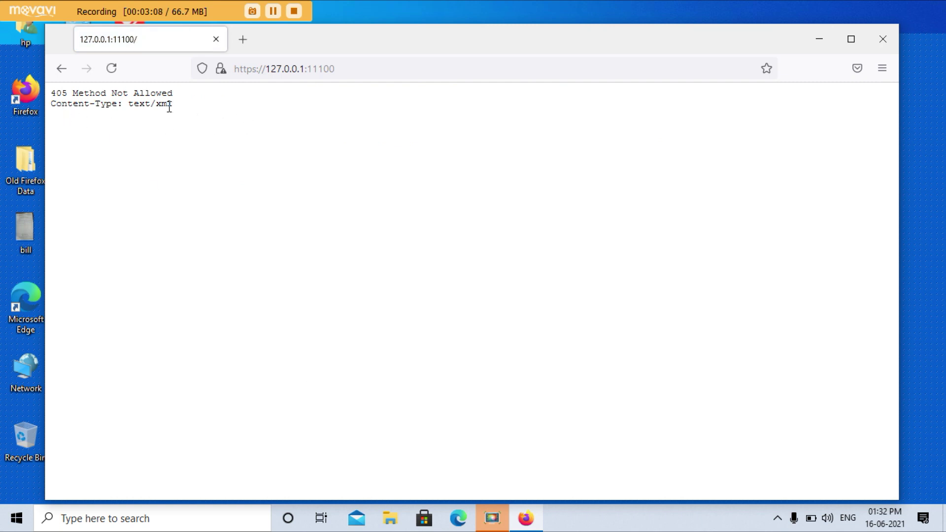
left_click(239, 46)
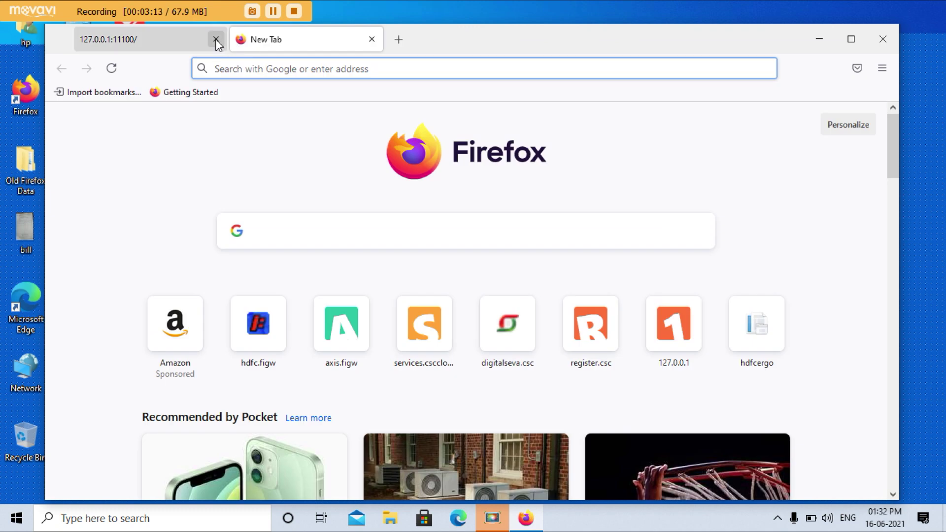
left_click(216, 39)
left_click(276, 67)
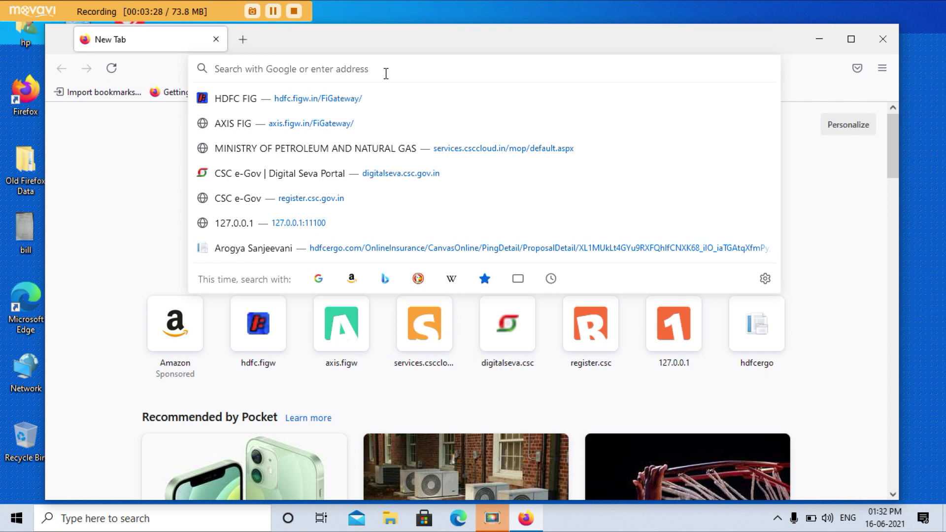
type("https")
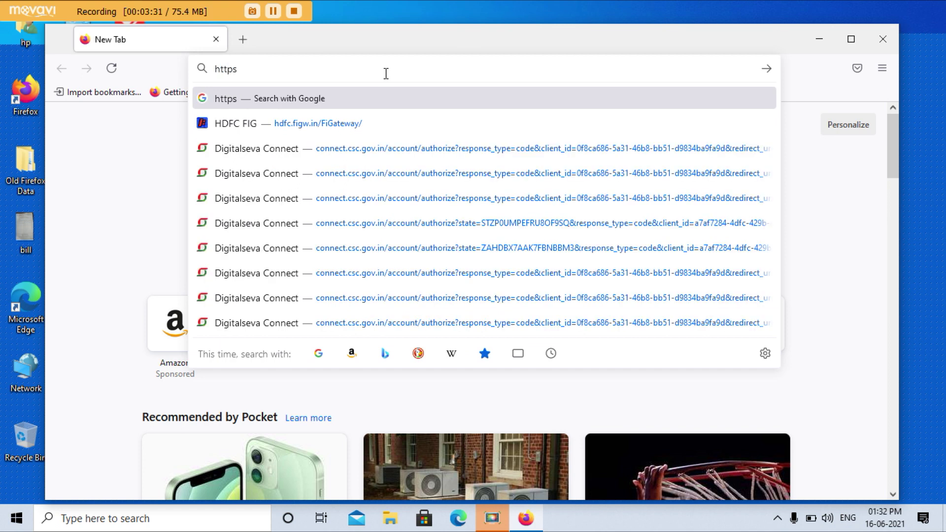
type("://")
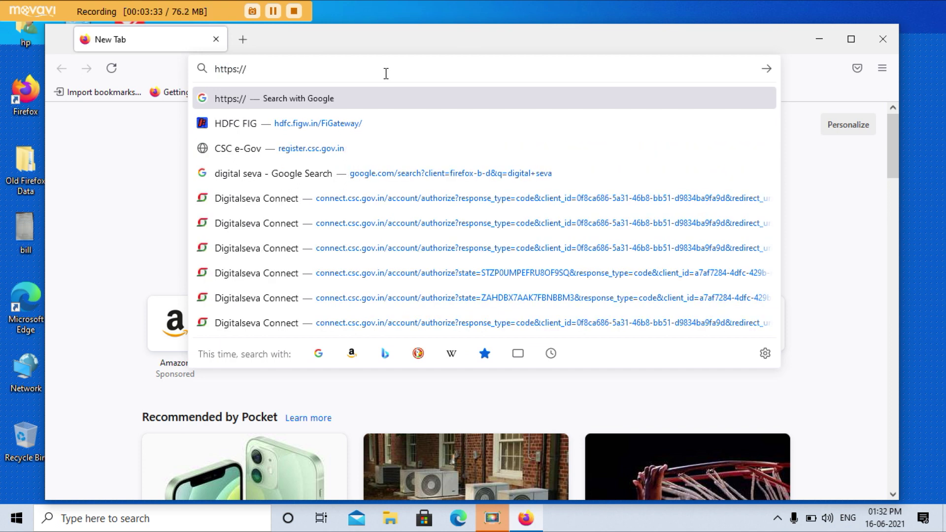
type("hdfc.figw.in/")
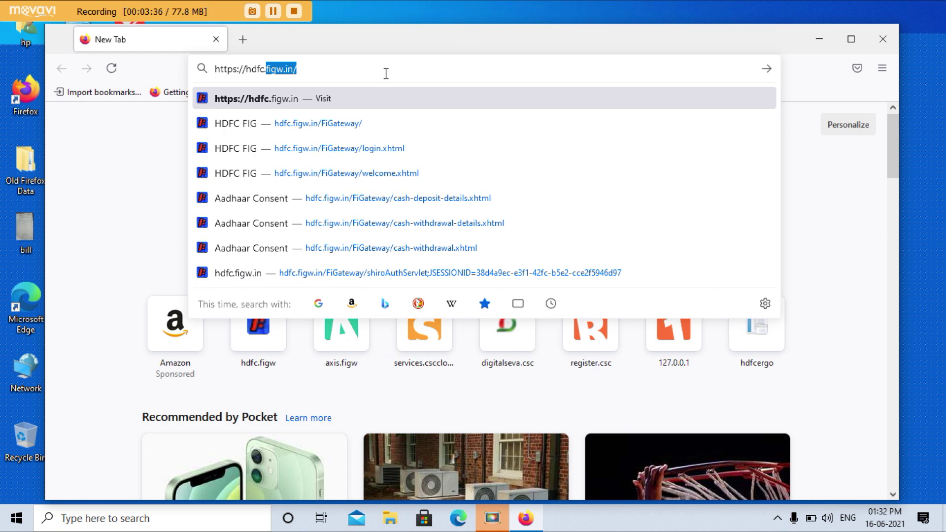
type("F")
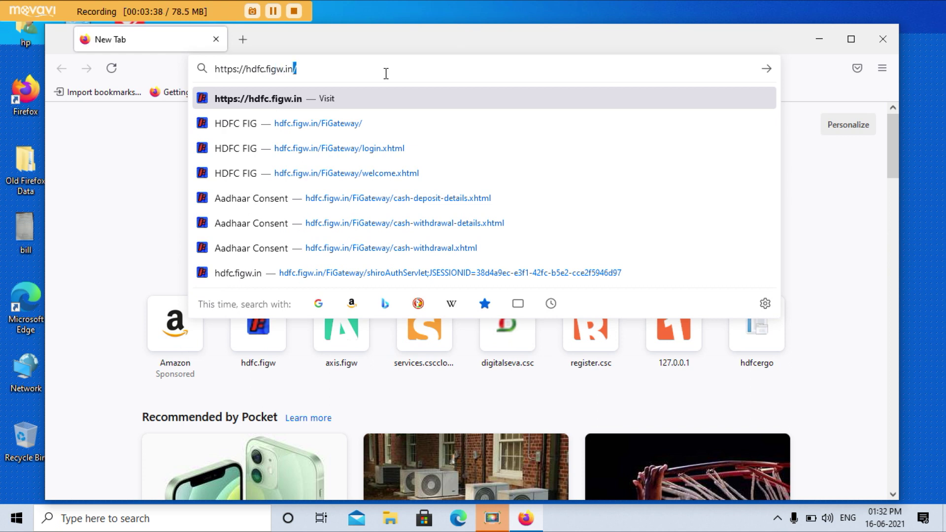
type("iG")
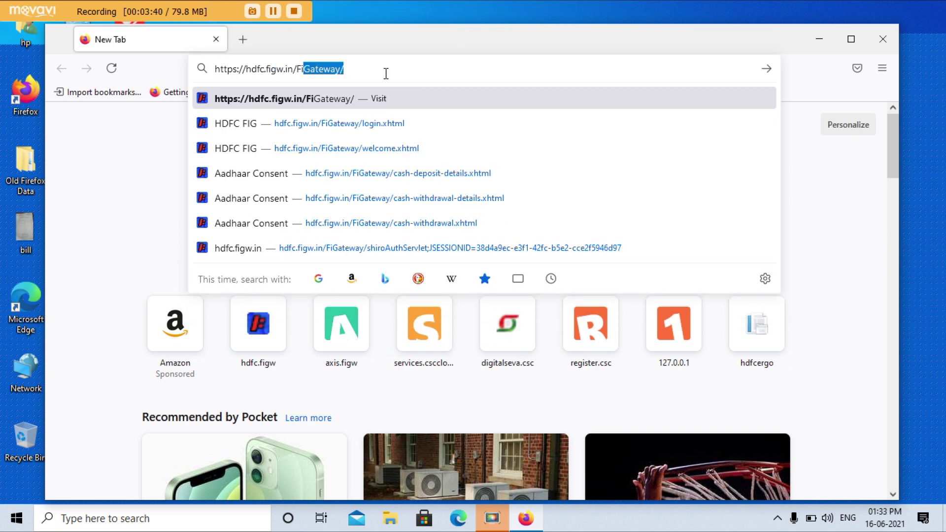
type("ateway/")
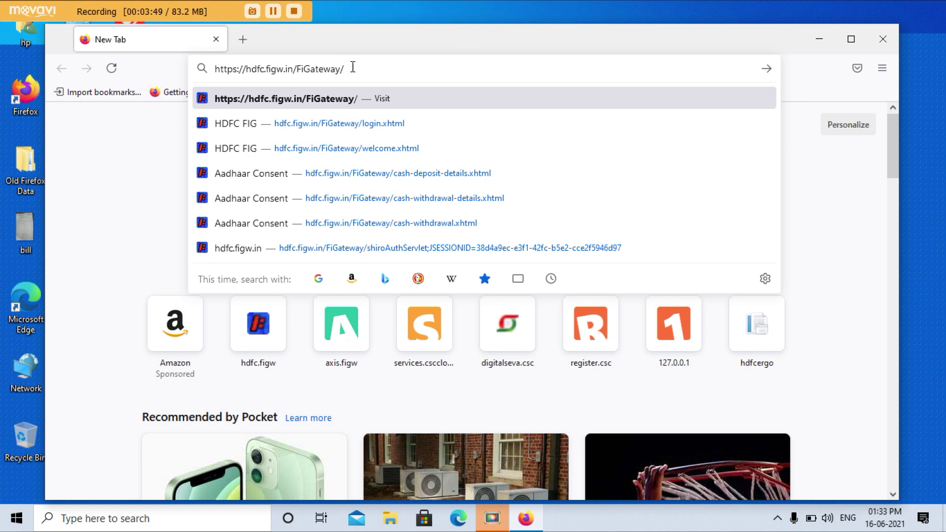
left_click_drag(350, 69, 215, 70)
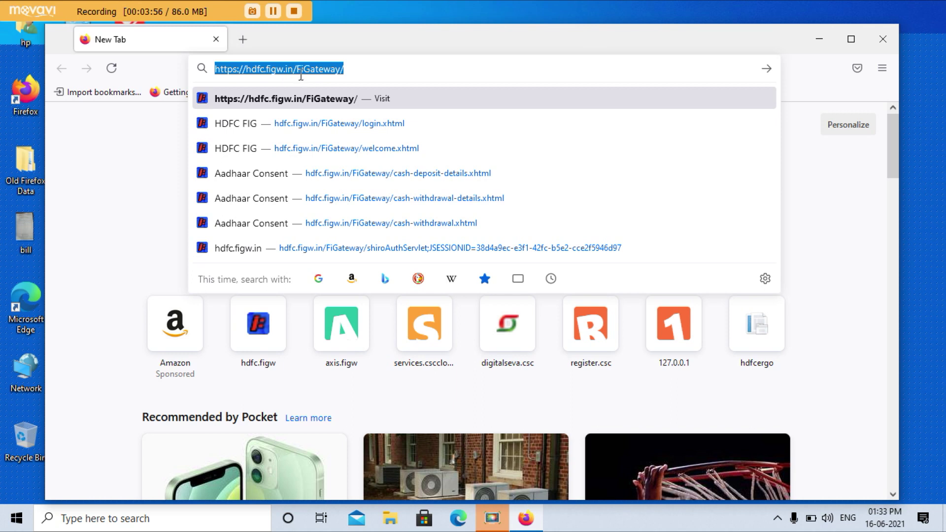
left_click(374, 72)
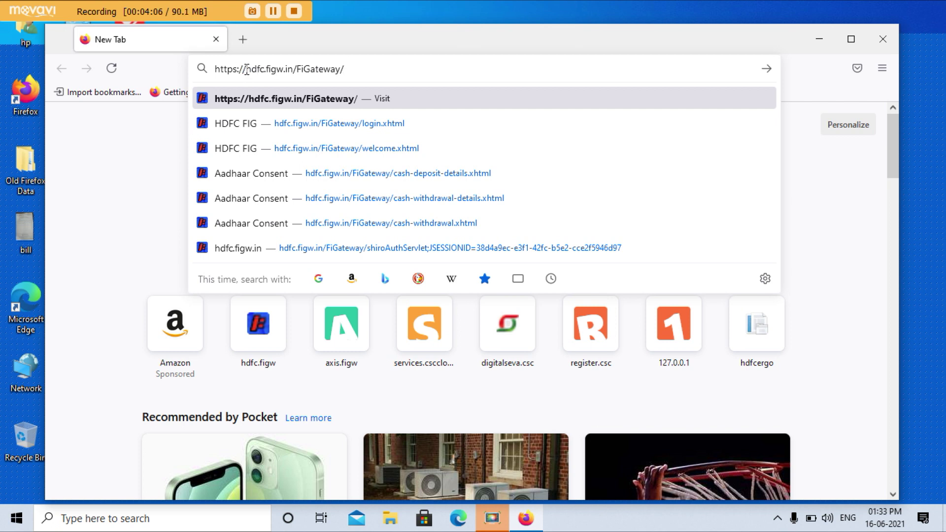
left_click_drag(248, 69, 262, 72)
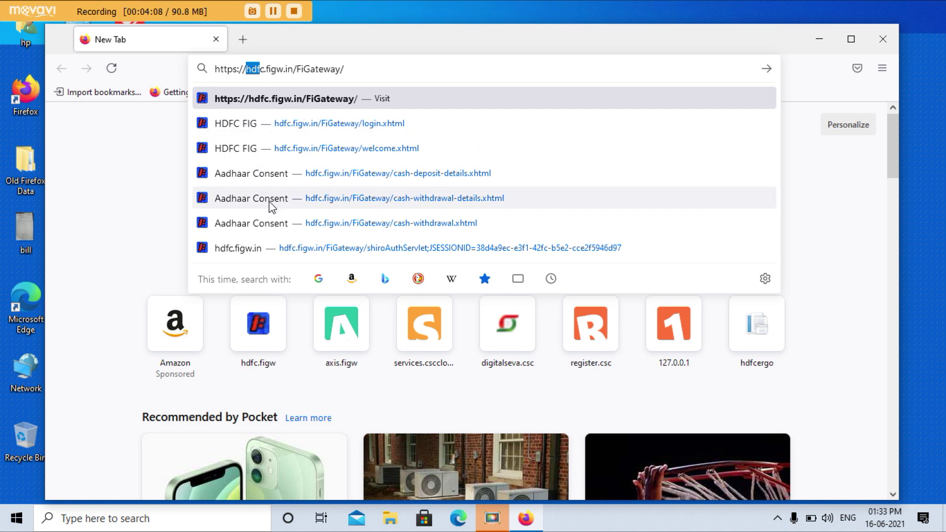
left_click(262, 73)
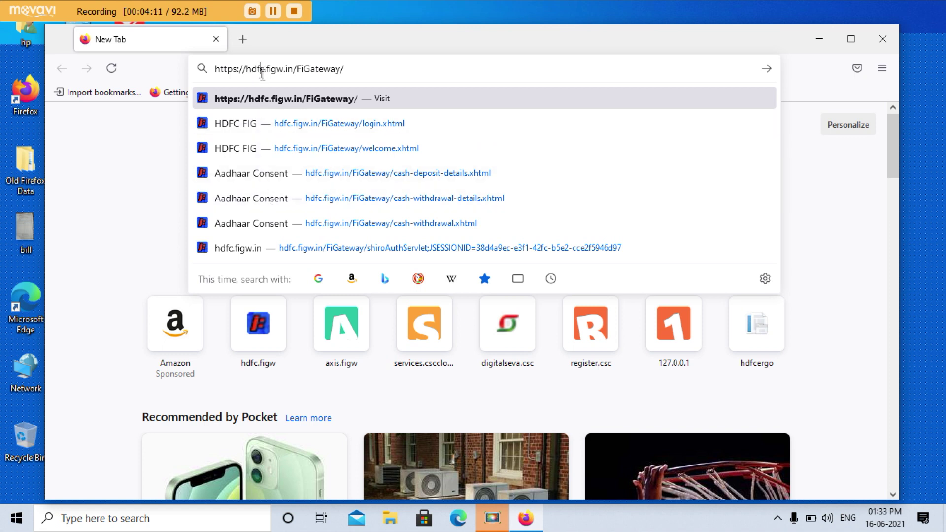
key("Return")
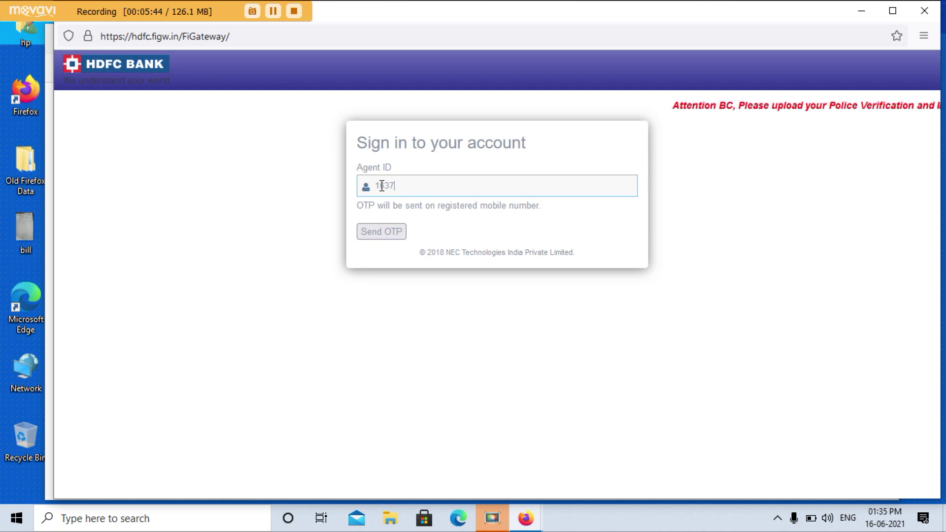
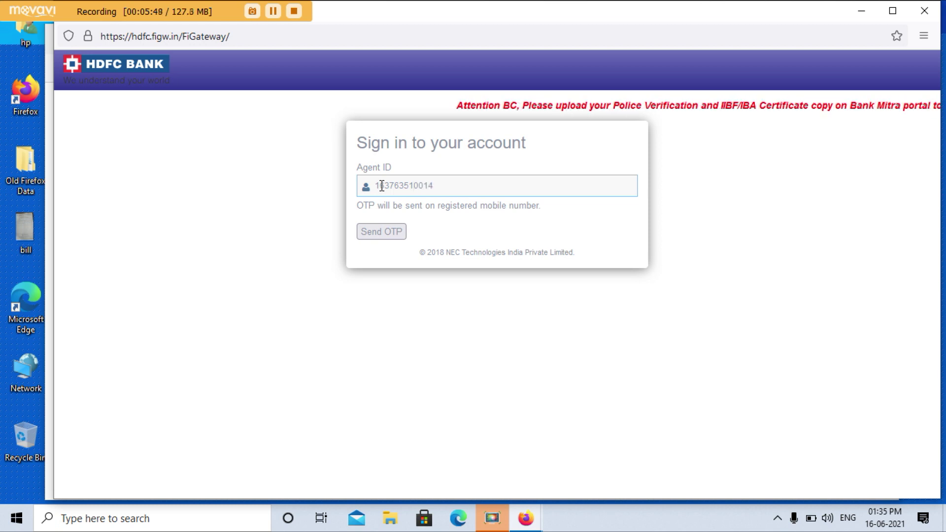
Step: Enter the agent ID in the Agent ID field and request an OTP for it
left_click(377, 239)
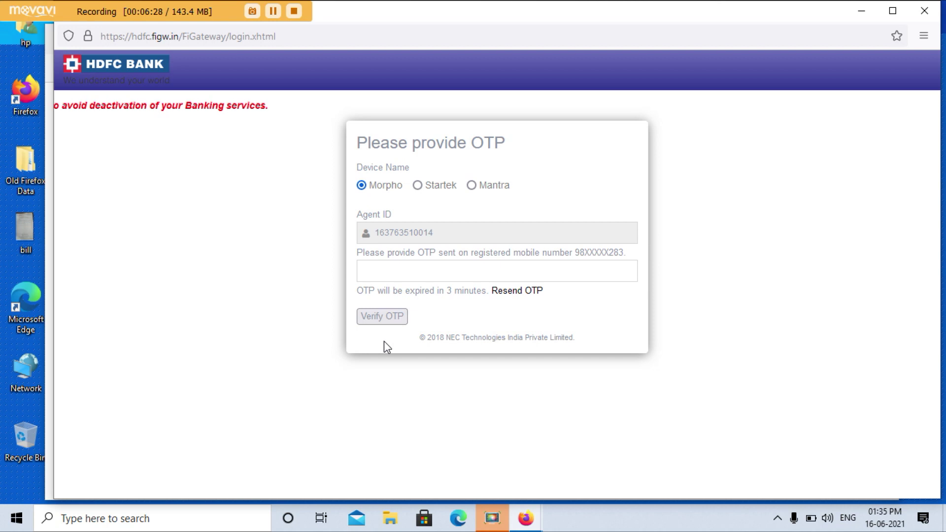
Step: Enter the received six-digit OTP and verify it to reach the Finger Scan page
left_click(376, 270)
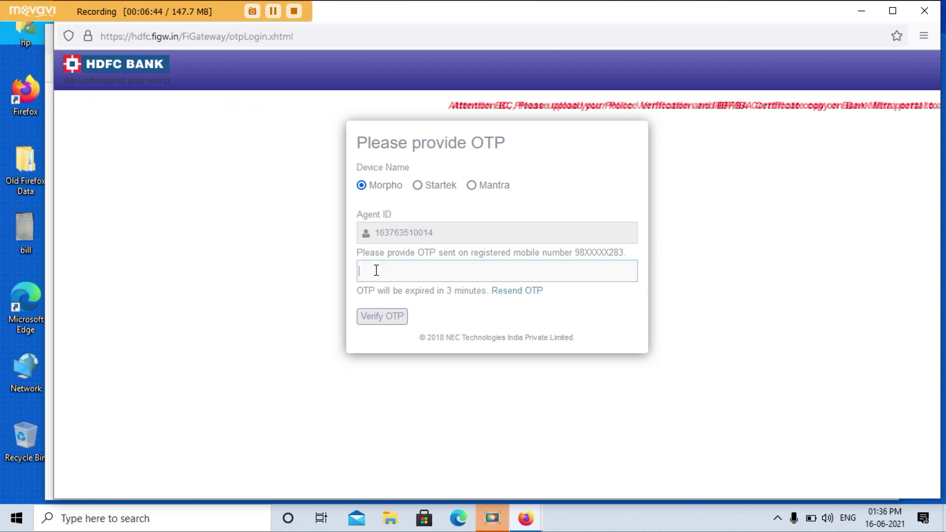
type("••••••")
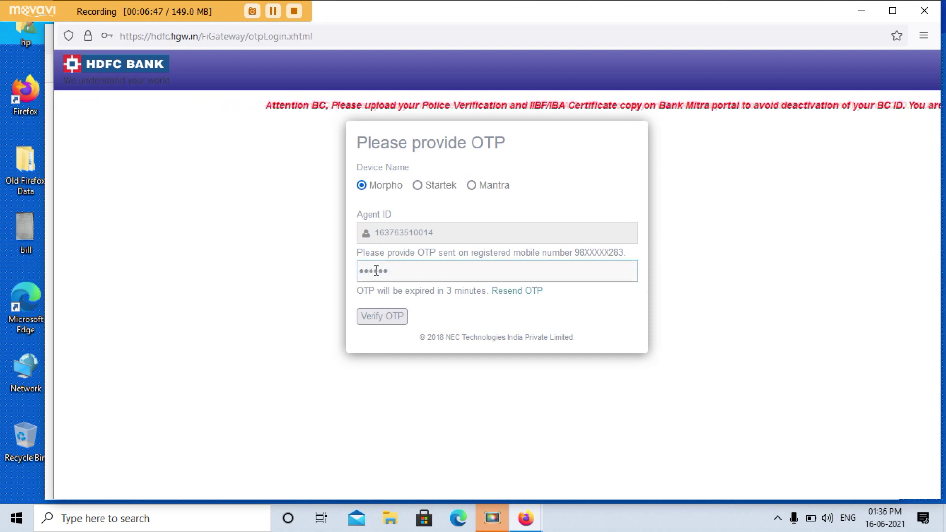
left_click(377, 322)
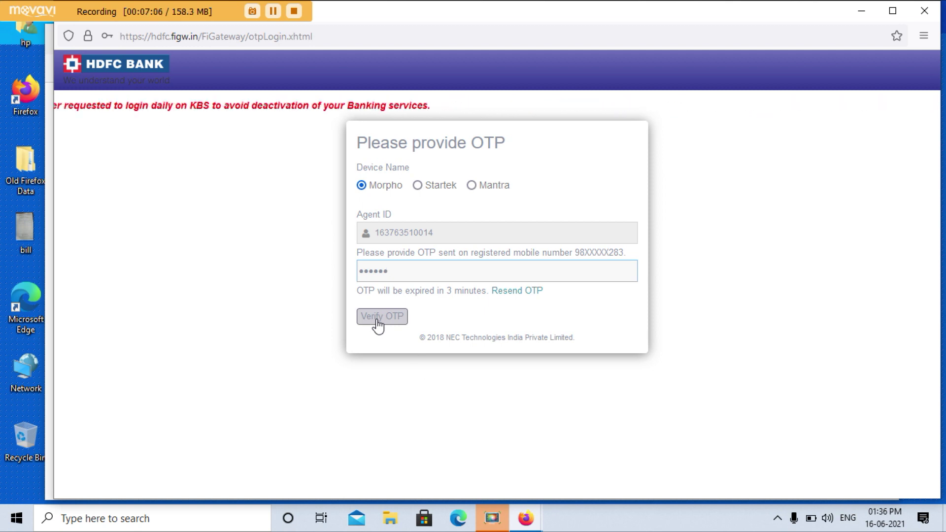
left_click(388, 321)
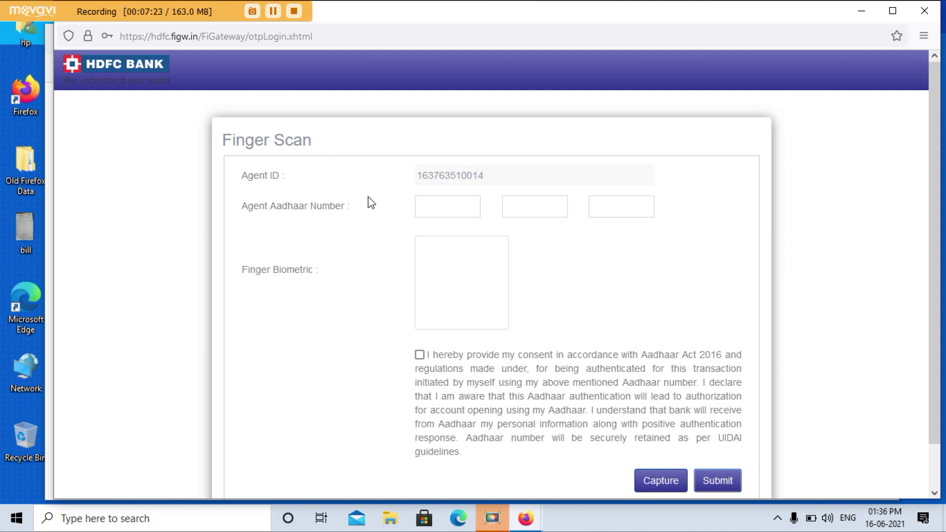
Step: Enter the agent's Aadhaar number, capture the fingerprint and submit the authentication
left_click(431, 209)
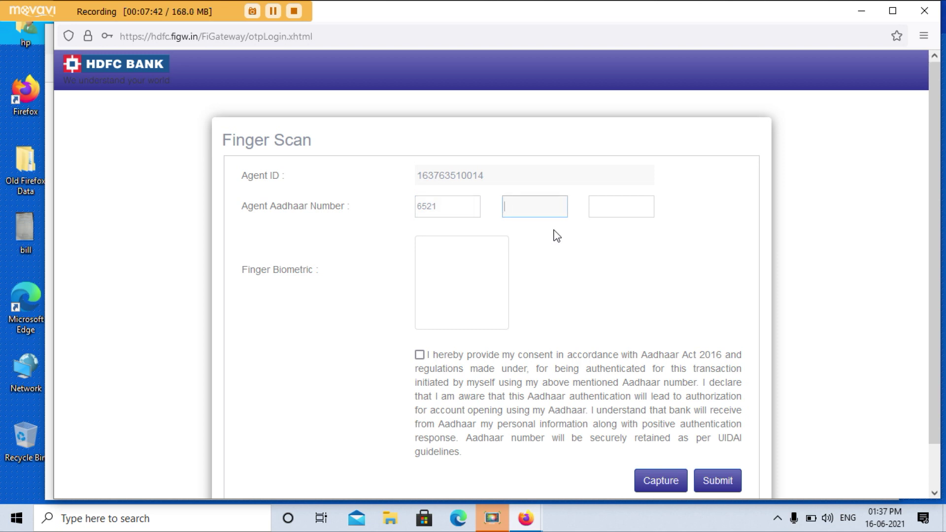
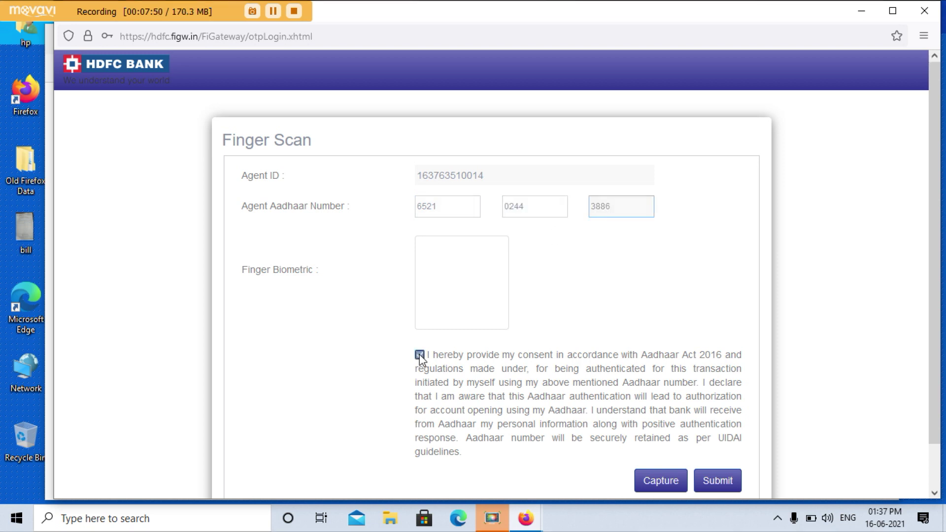
left_click(643, 487)
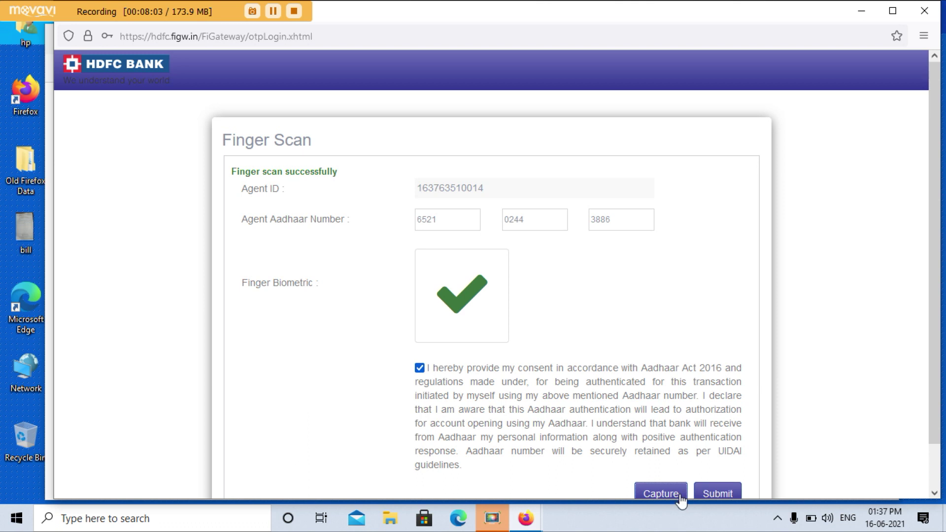
left_click(714, 495)
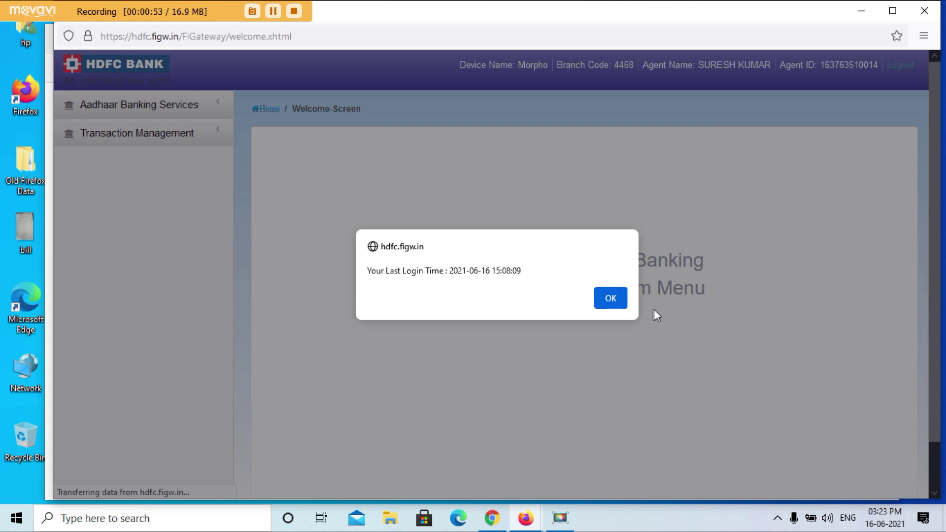
Step: Dismiss the last-login alert and expand Aadhaar Banking Services in the sidebar
left_click(610, 300)
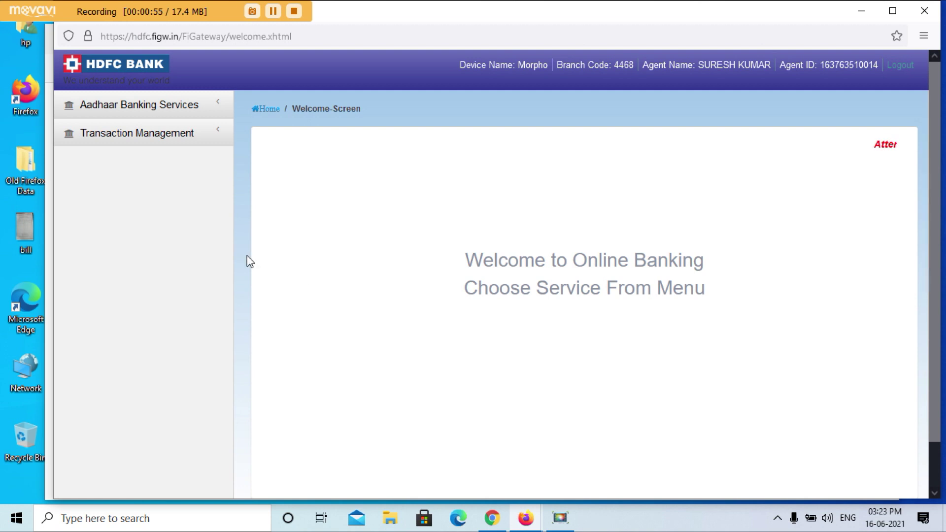
left_click(125, 107)
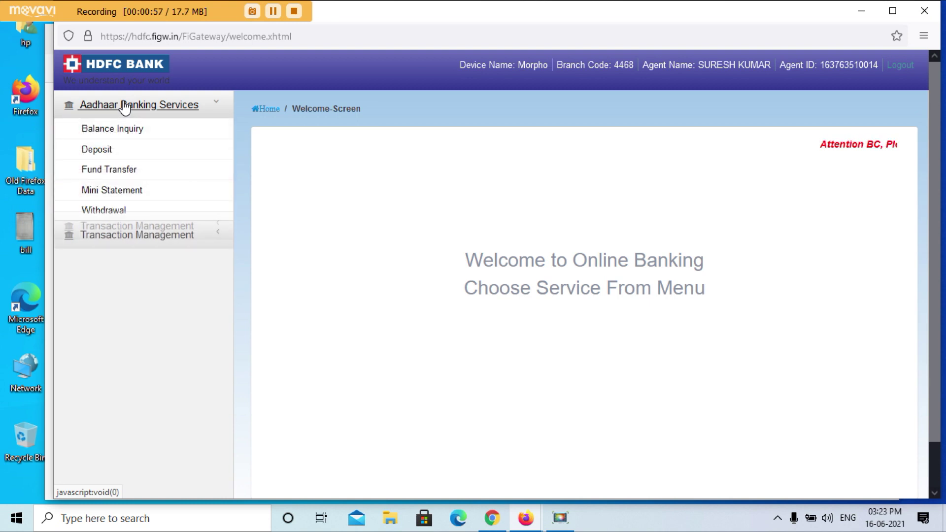